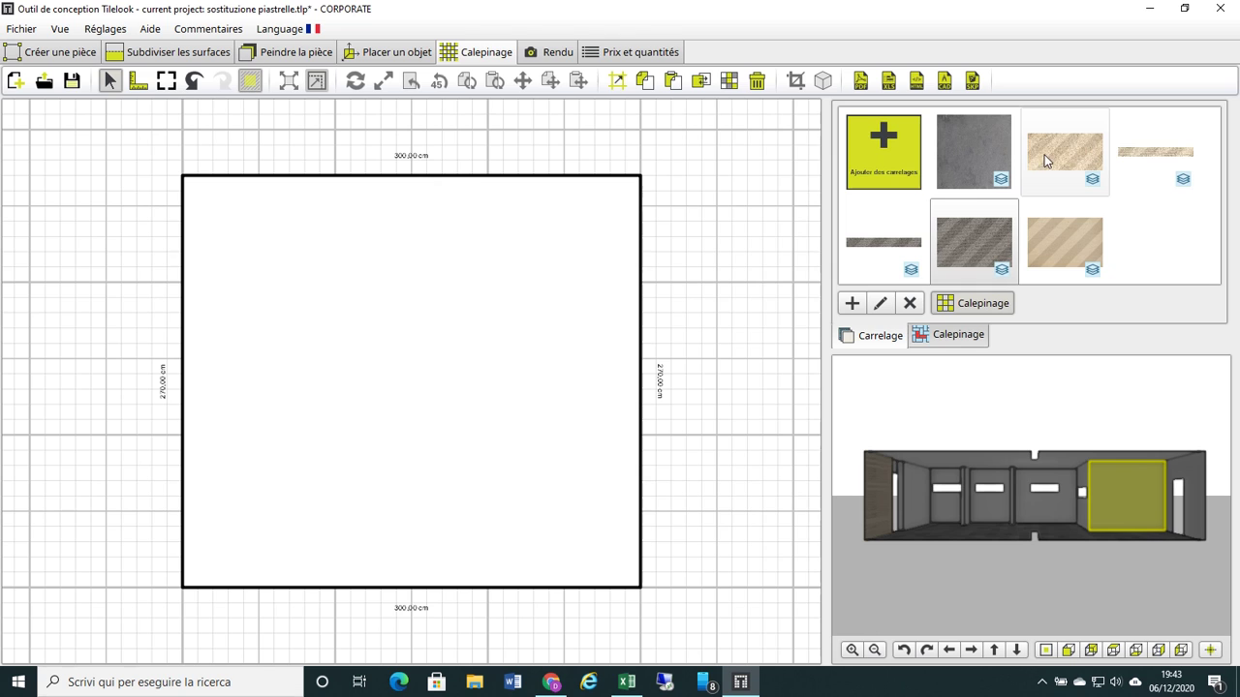
# Step: Examine the names, collections and sizes of the project's tiles, including Lapatto Creta 40x60 and Rayón Impala 40x60
pyautogui.moveTo(1105, 161)
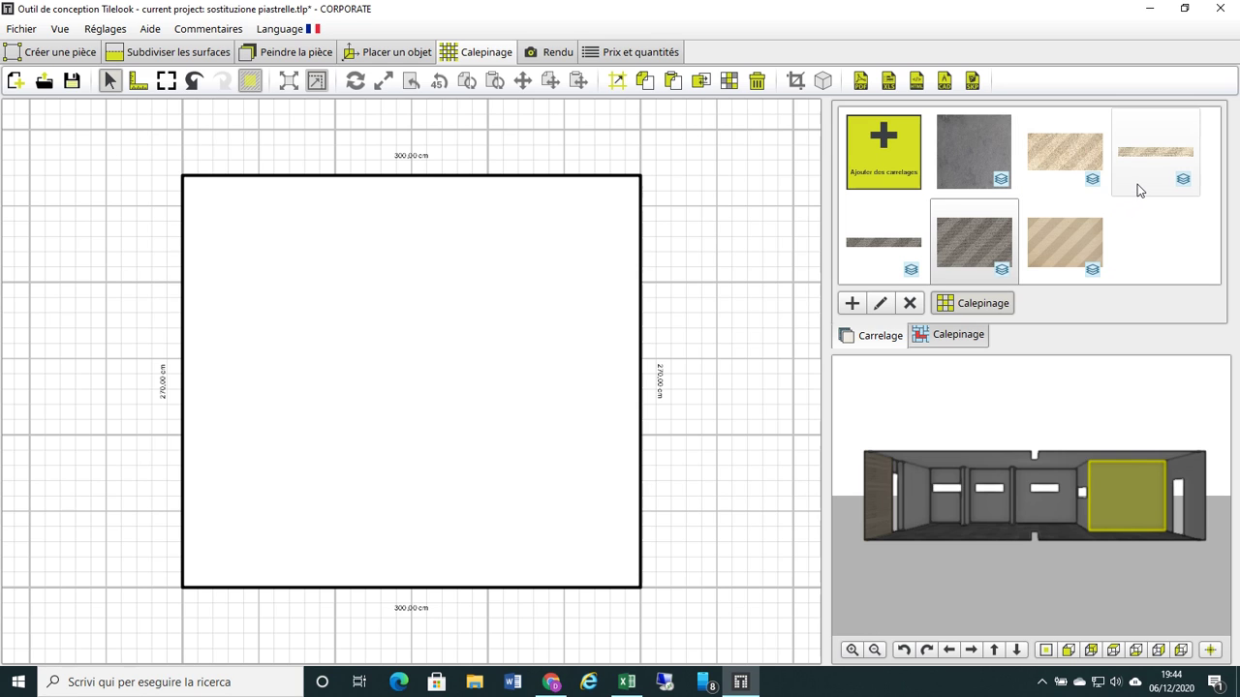
pyautogui.moveTo(1140, 190)
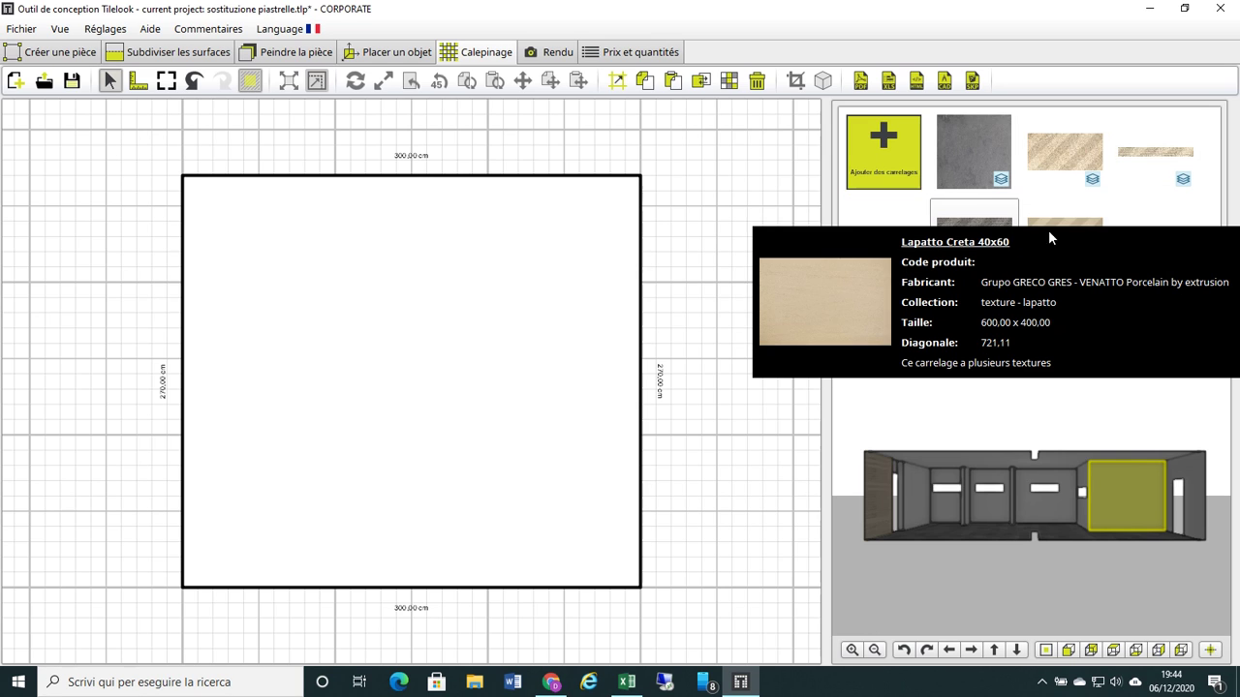
pyautogui.moveTo(893, 228)
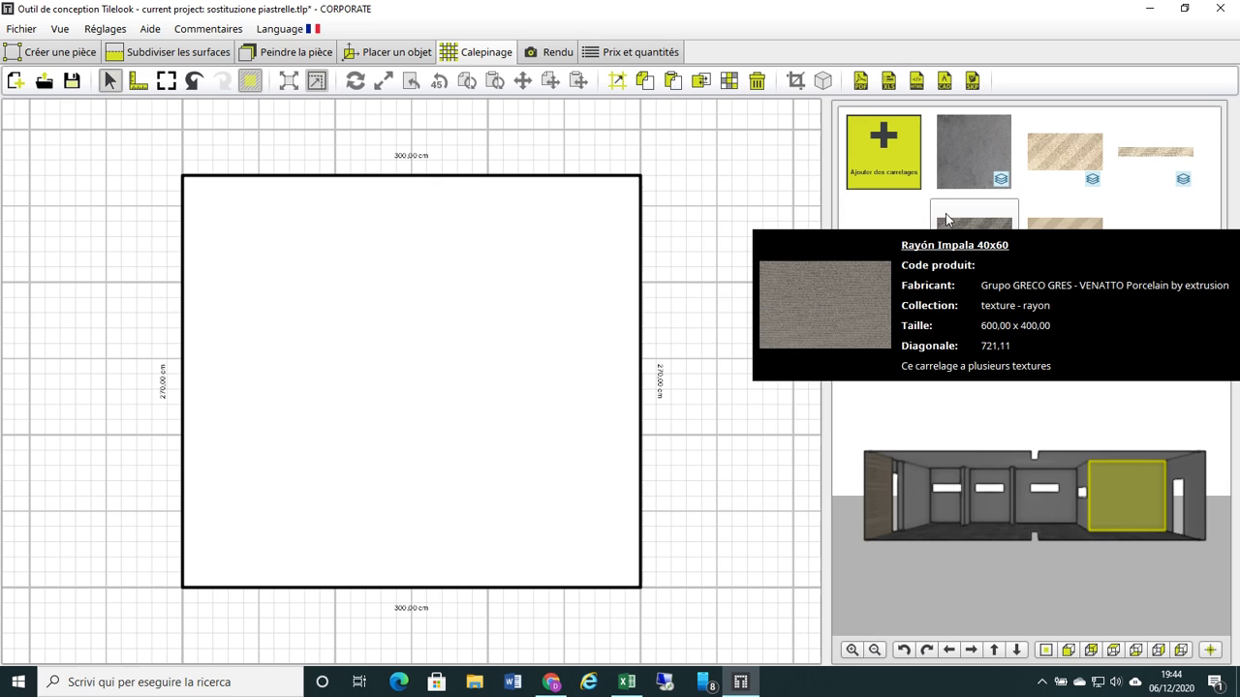
pyautogui.moveTo(1052, 217)
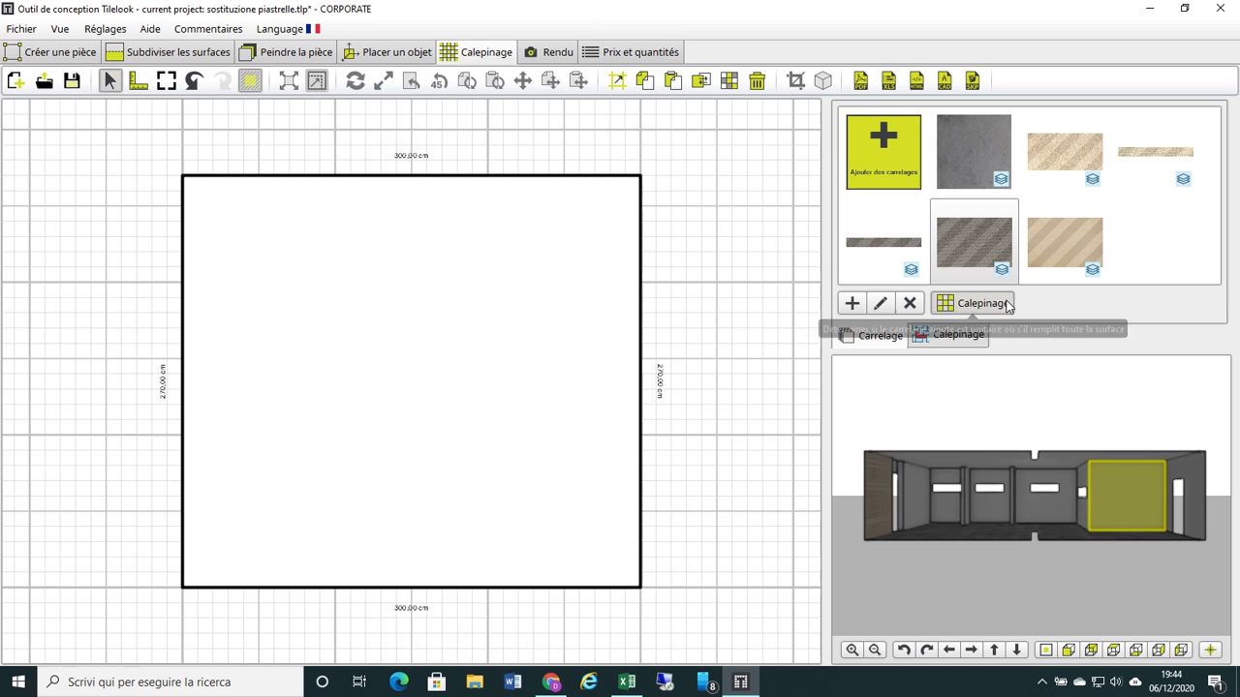
pyautogui.moveTo(1087, 268)
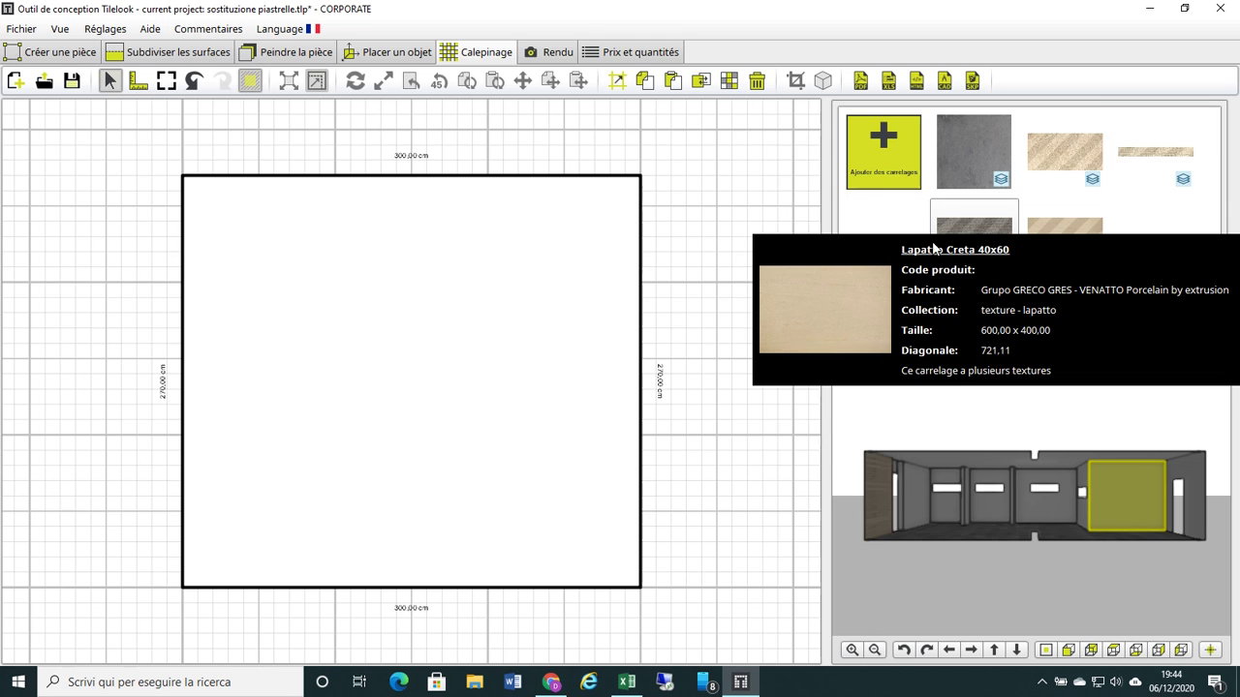
pyautogui.moveTo(1015, 224)
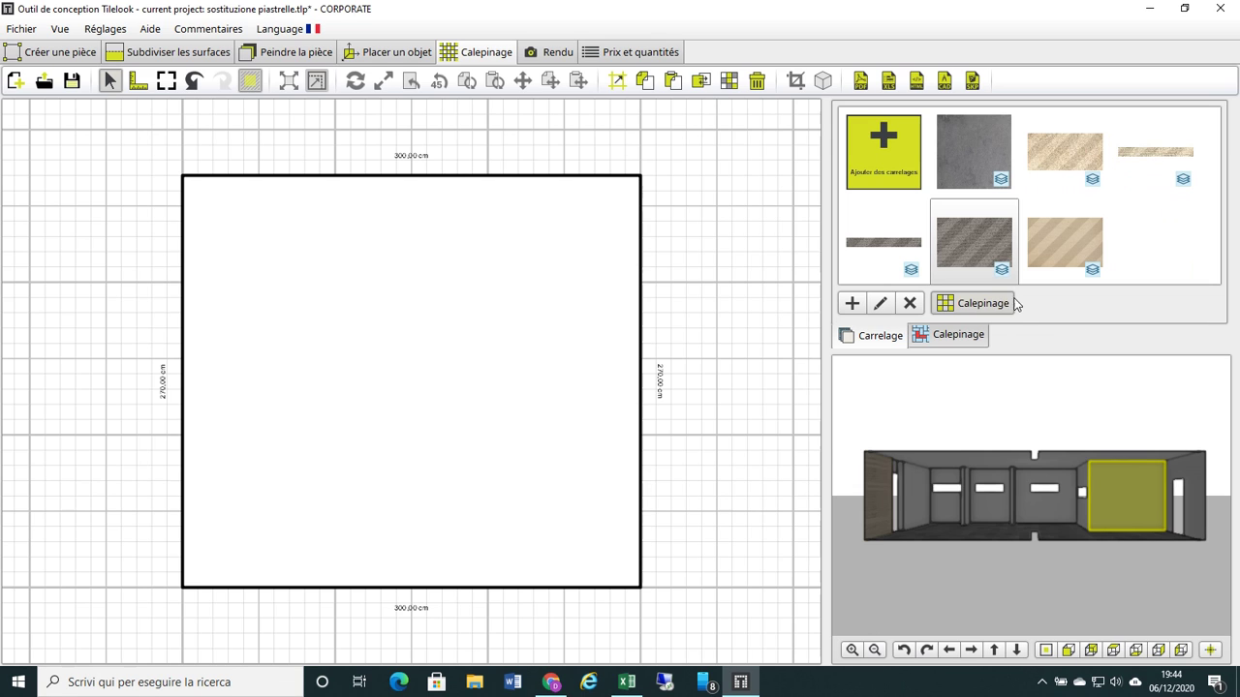
pyautogui.moveTo(874, 262)
# Step: Cover the 300 cm wall with the narrow beige strip tile, extending it in both vertical directions and filling the surface with columns and rows
pyautogui.scroll(1, 1031, 463)
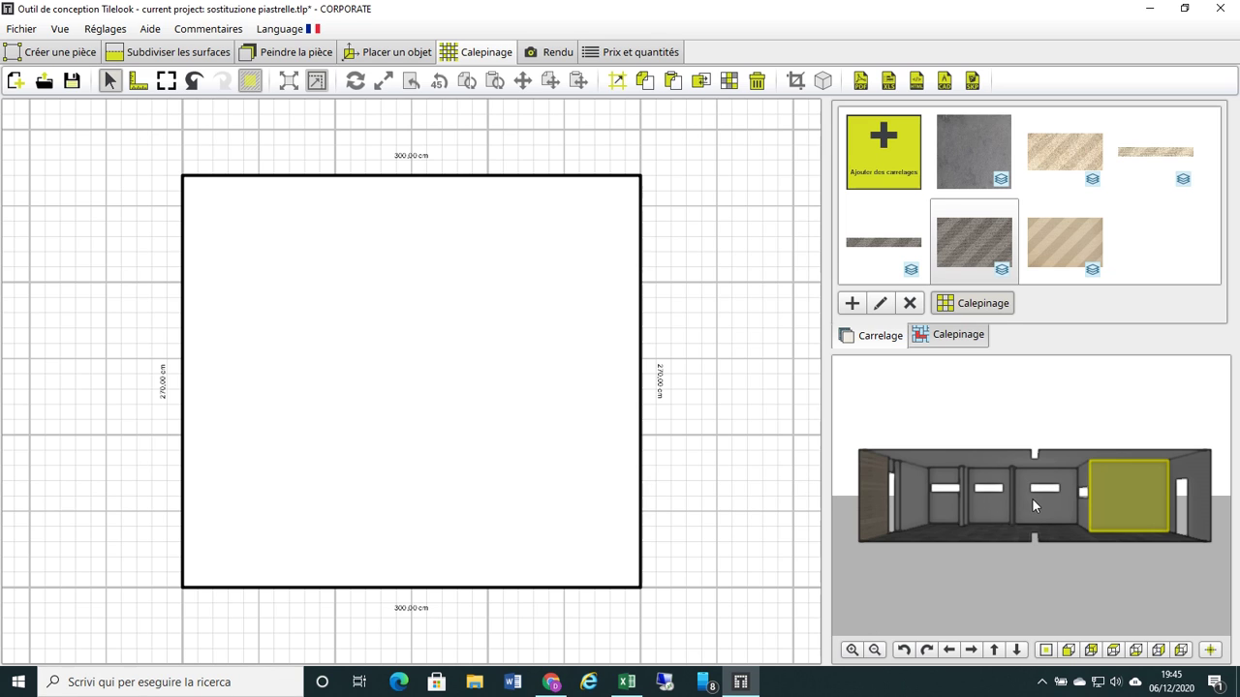
pyautogui.click(1141, 492)
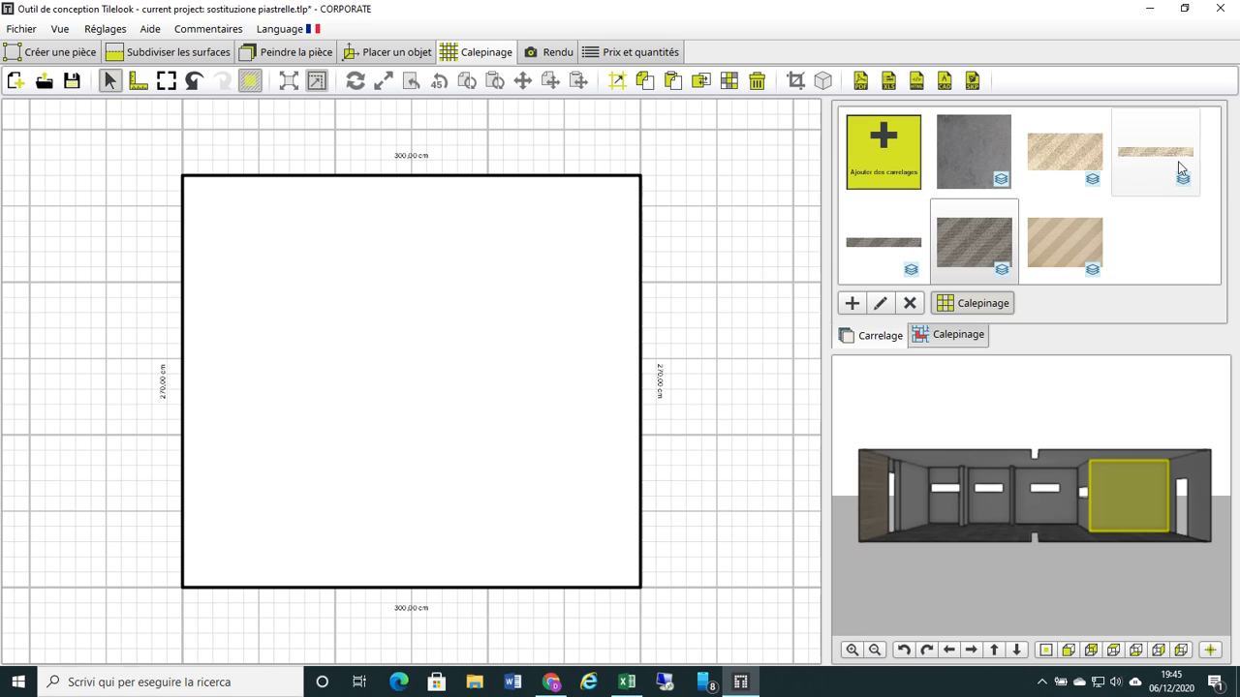
pyautogui.moveTo(1180, 170); pyautogui.dragTo(368, 459)
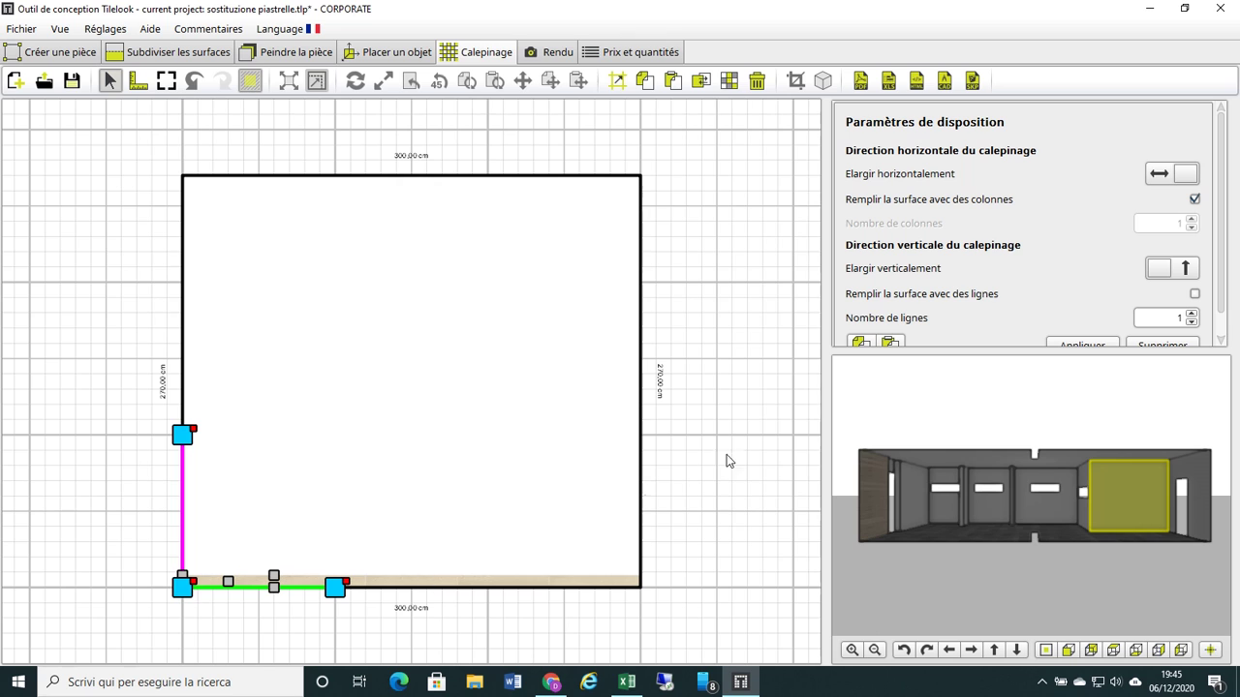
pyautogui.click(1156, 270)
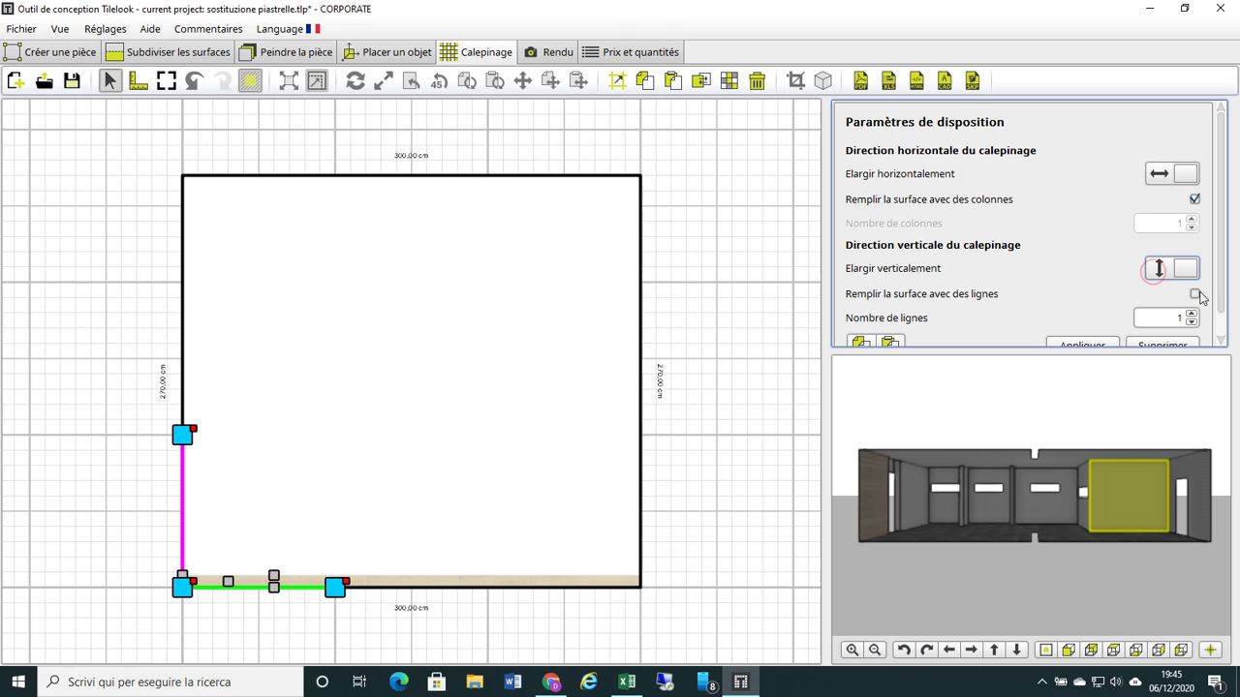
pyautogui.click(1195, 294)
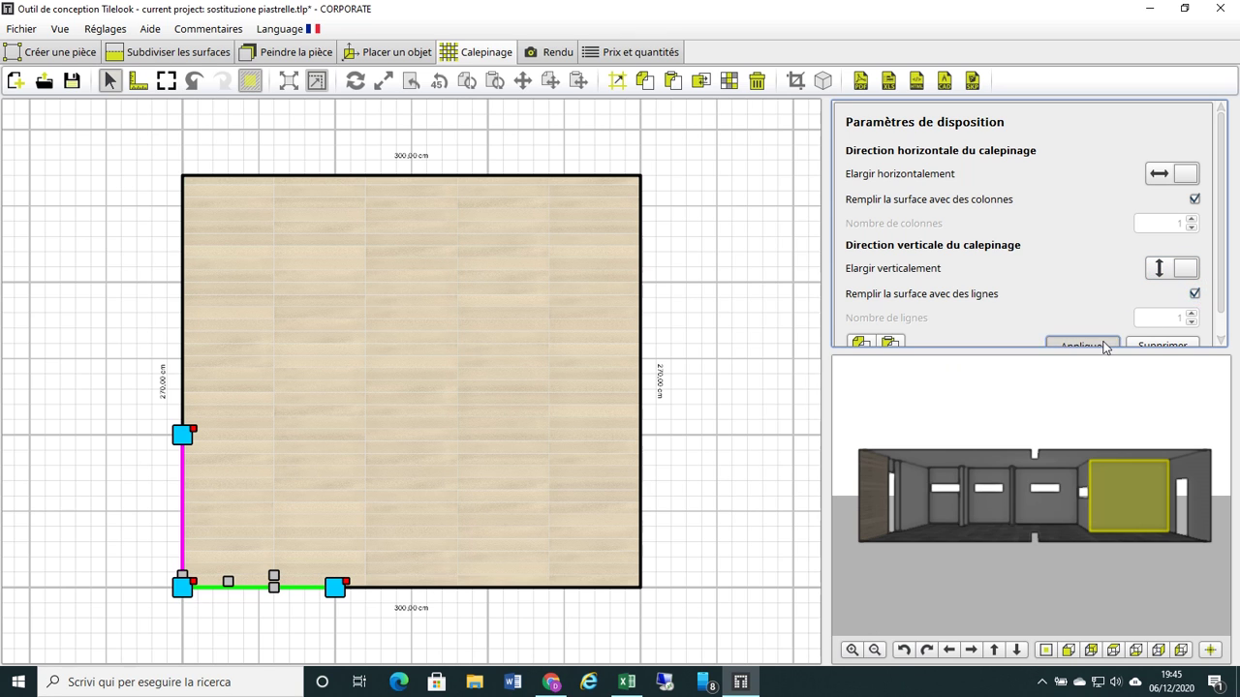
pyautogui.click(1105, 345)
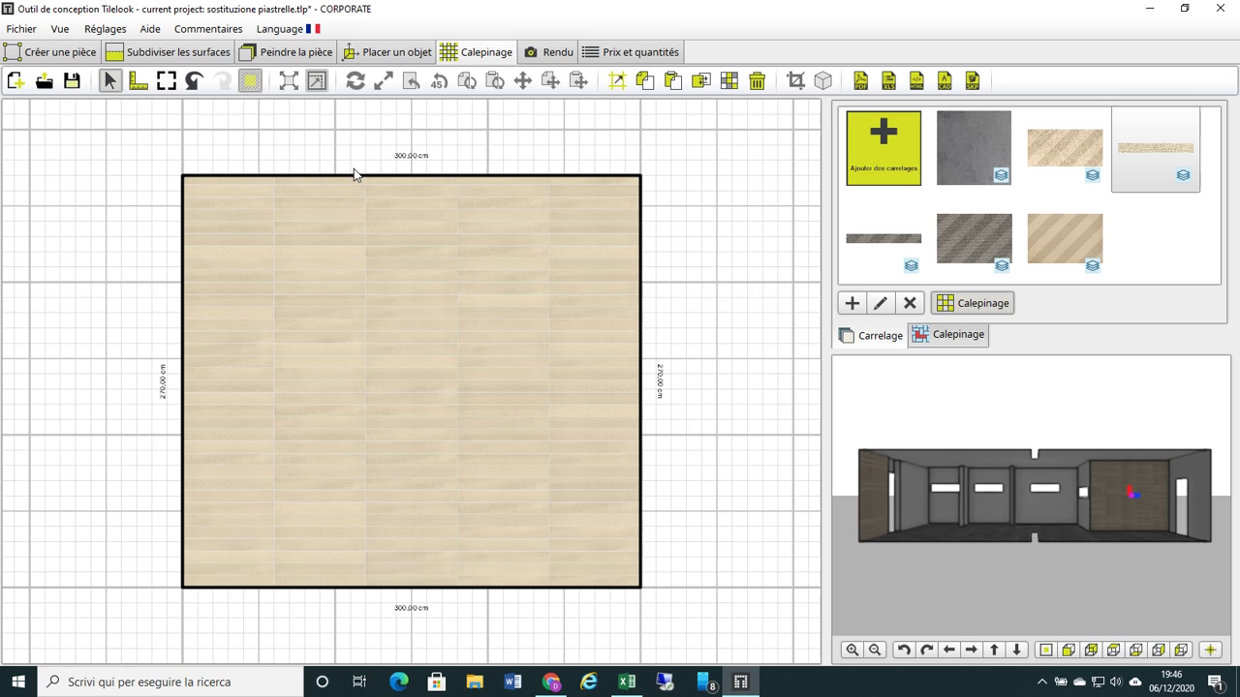
# Step: Copy the middle column of beige strip tiles from the 300 cm wall onto the side wall at the room's far end
pyautogui.moveTo(355, 166)
pyautogui.mouseDown()
pyautogui.moveTo(434, 423)
pyautogui.moveTo(469, 594)
pyautogui.mouseUp()
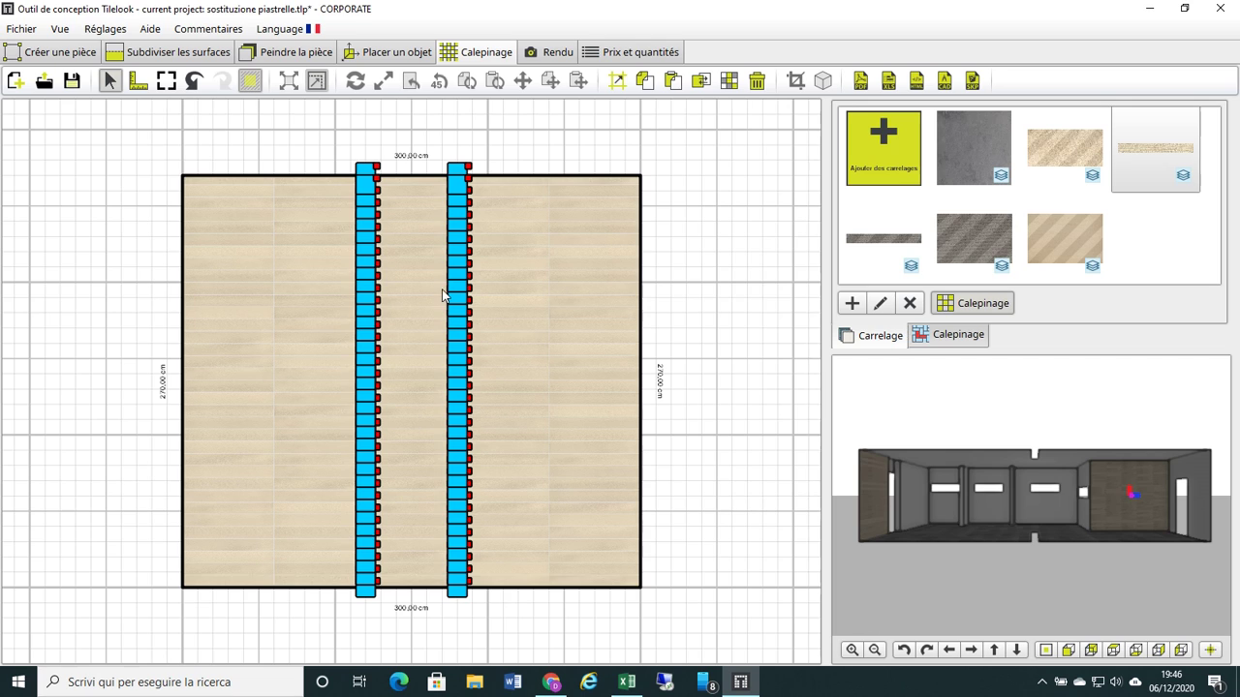
pyautogui.click(645, 81)
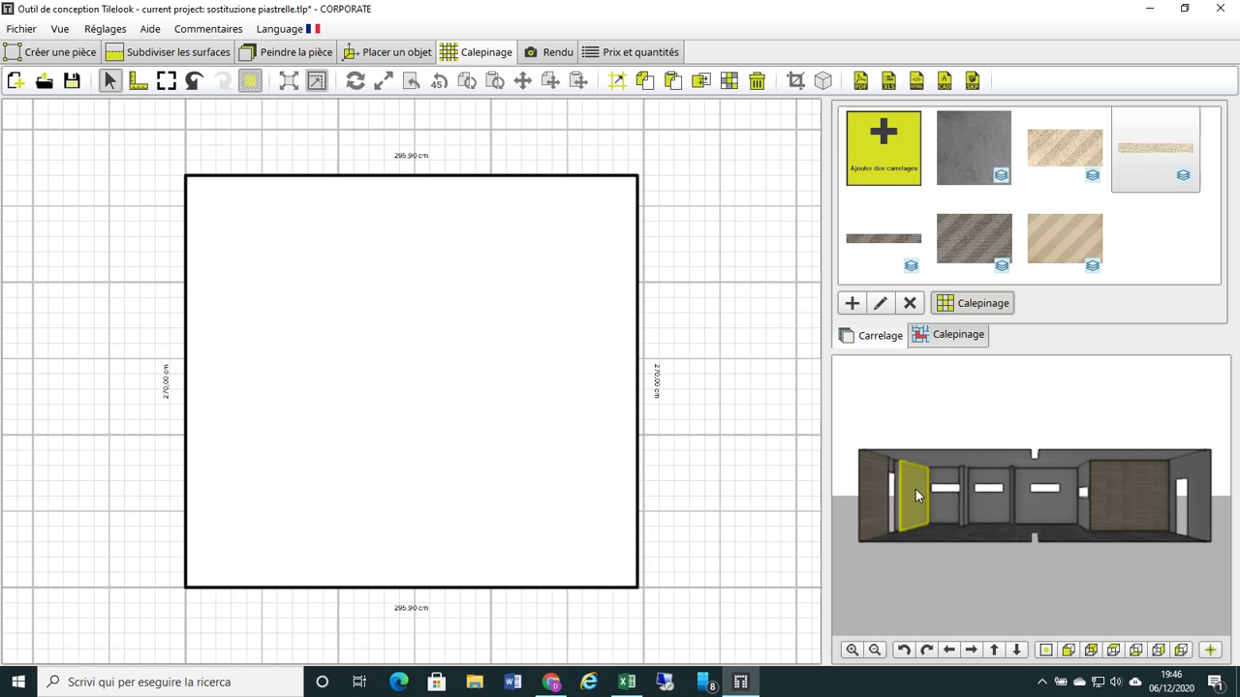
pyautogui.click(674, 84)
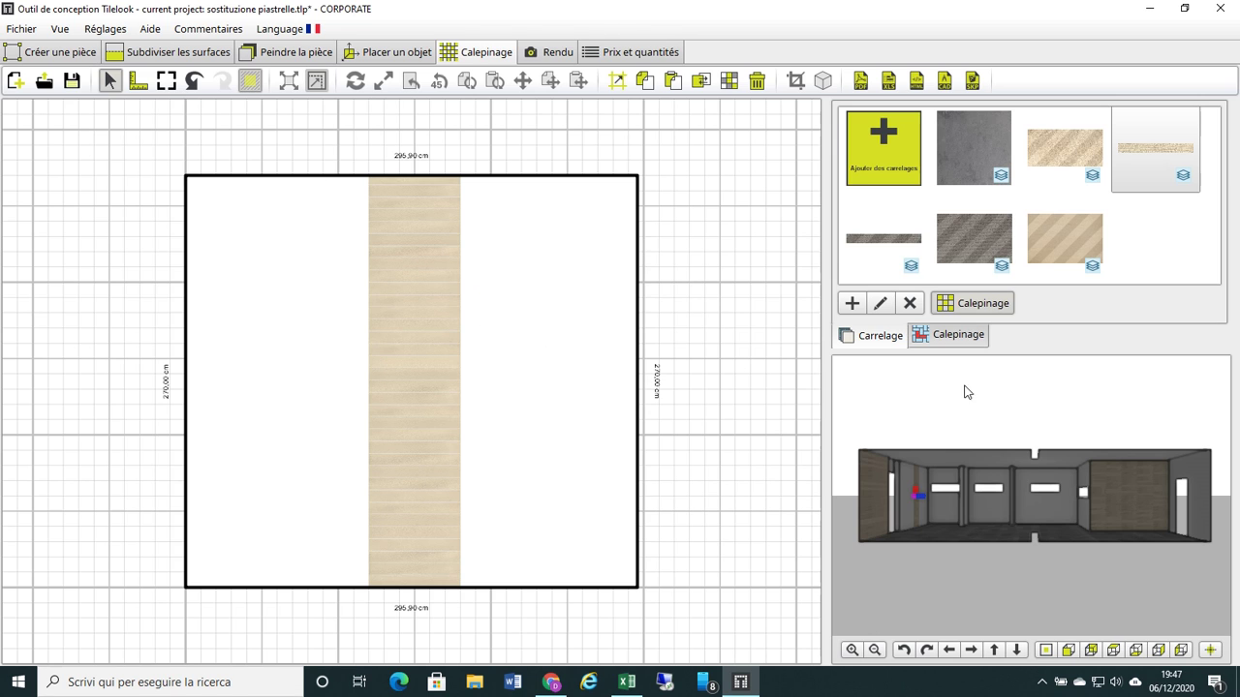
# Step: Select the middle column of beige tiles on the 300 cm wall and choose the beige strip as the tile type to replace
pyautogui.click(1131, 504)
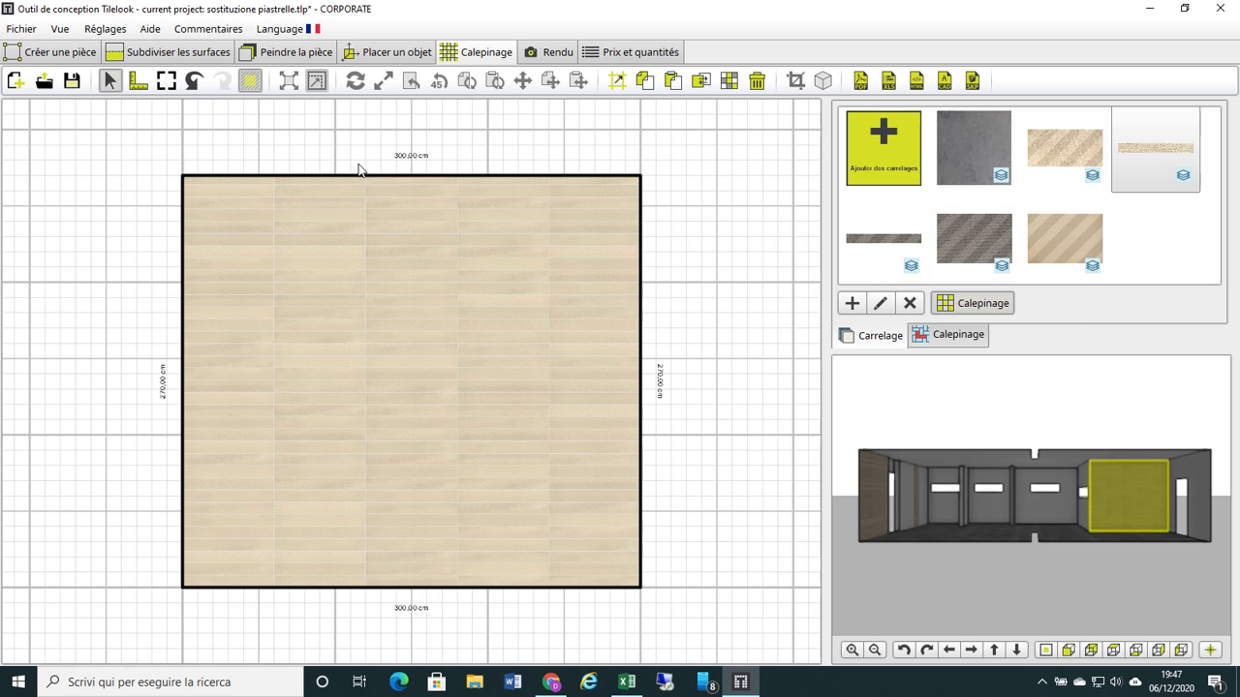
pyautogui.moveTo(359, 164); pyautogui.dragTo(468, 601)
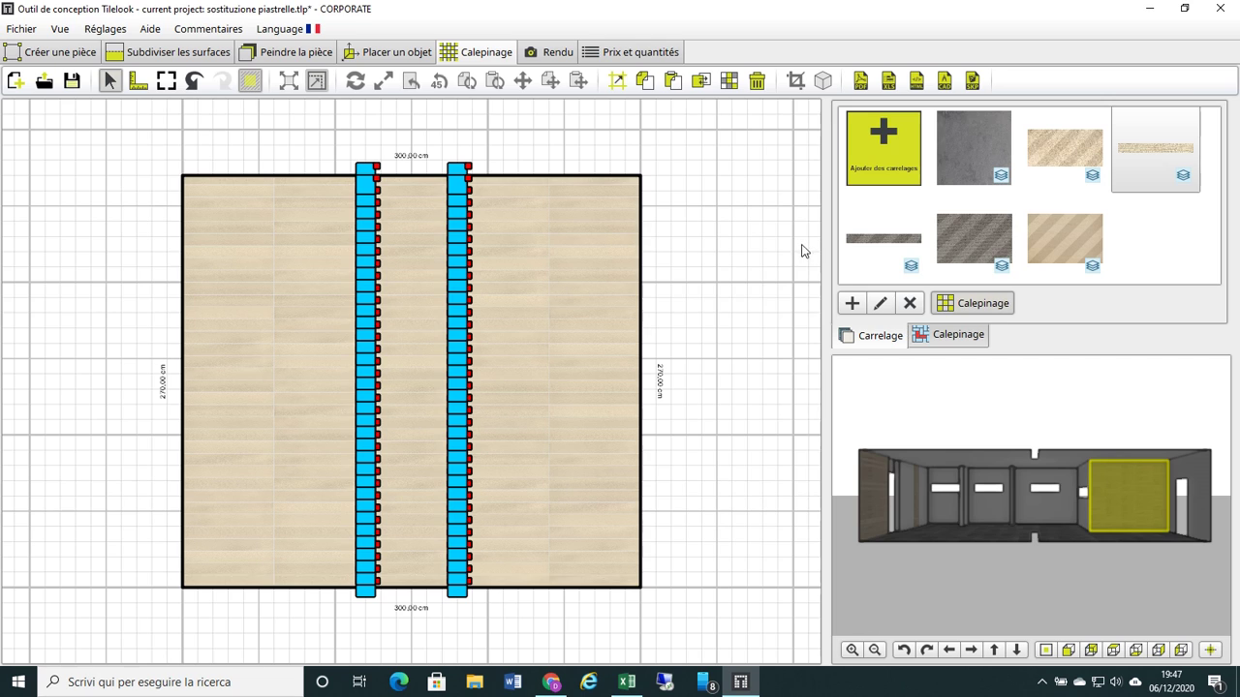
pyautogui.click(701, 84)
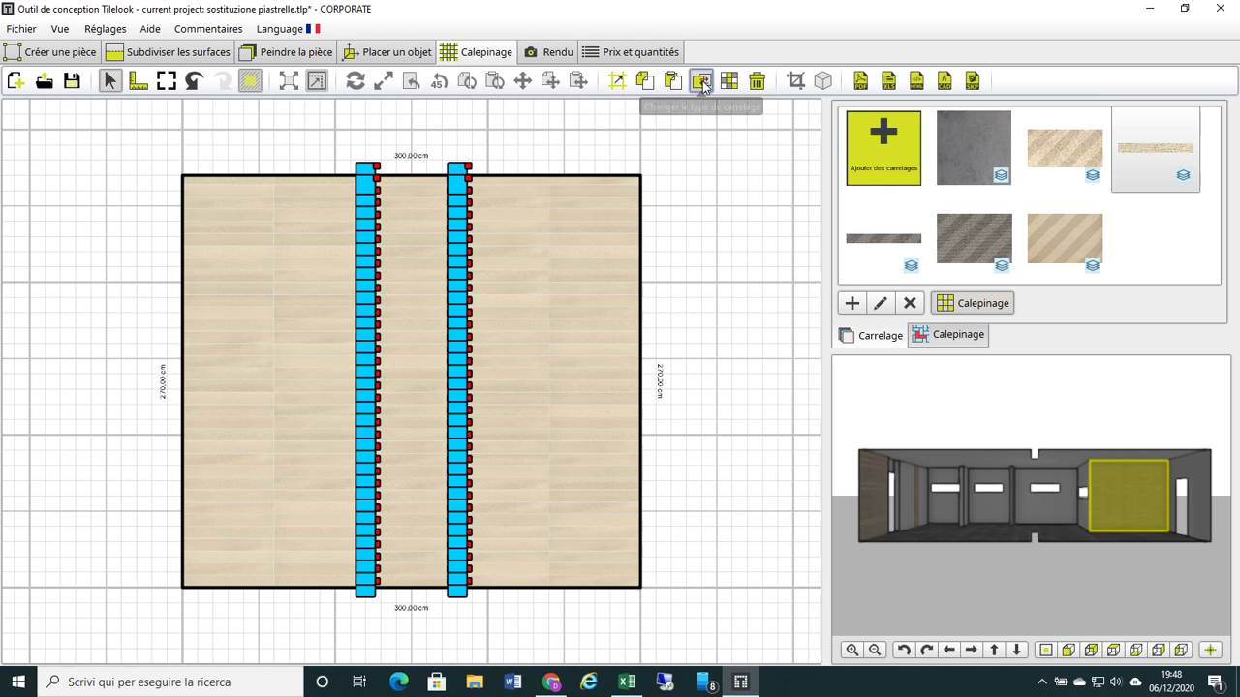
pyautogui.moveTo(562, 92); pyautogui.dragTo(700, 60)
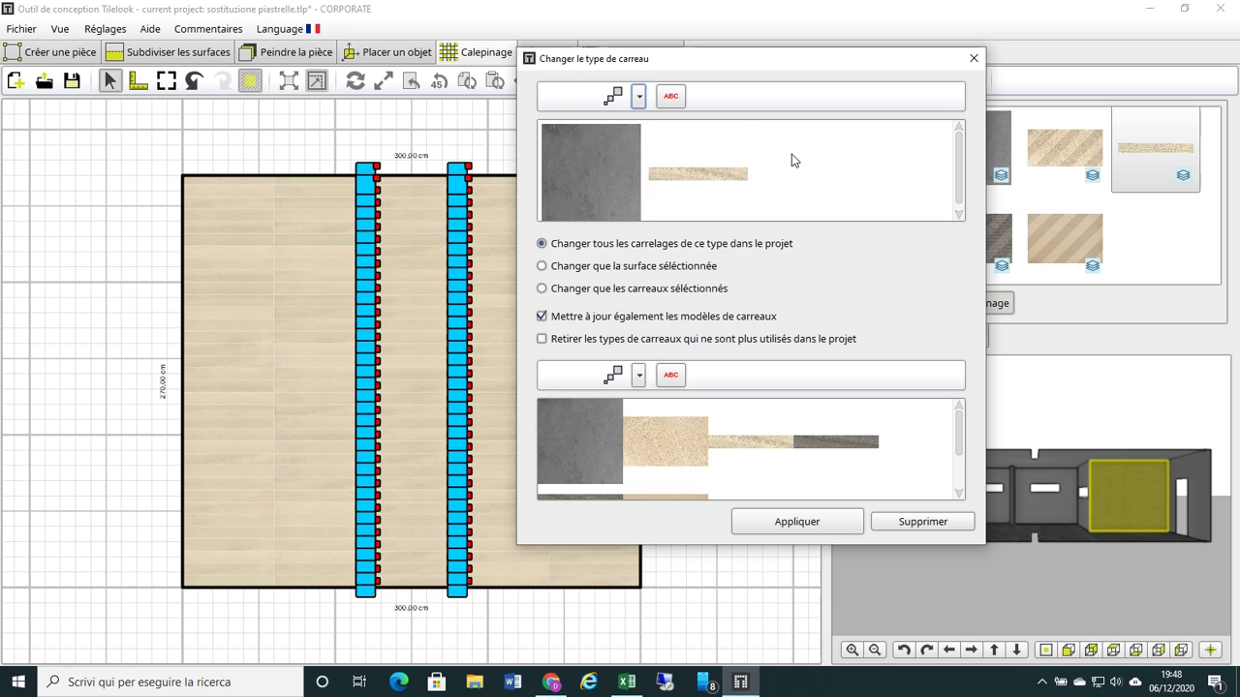
pyautogui.moveTo(729, 160)
pyautogui.click(705, 159)
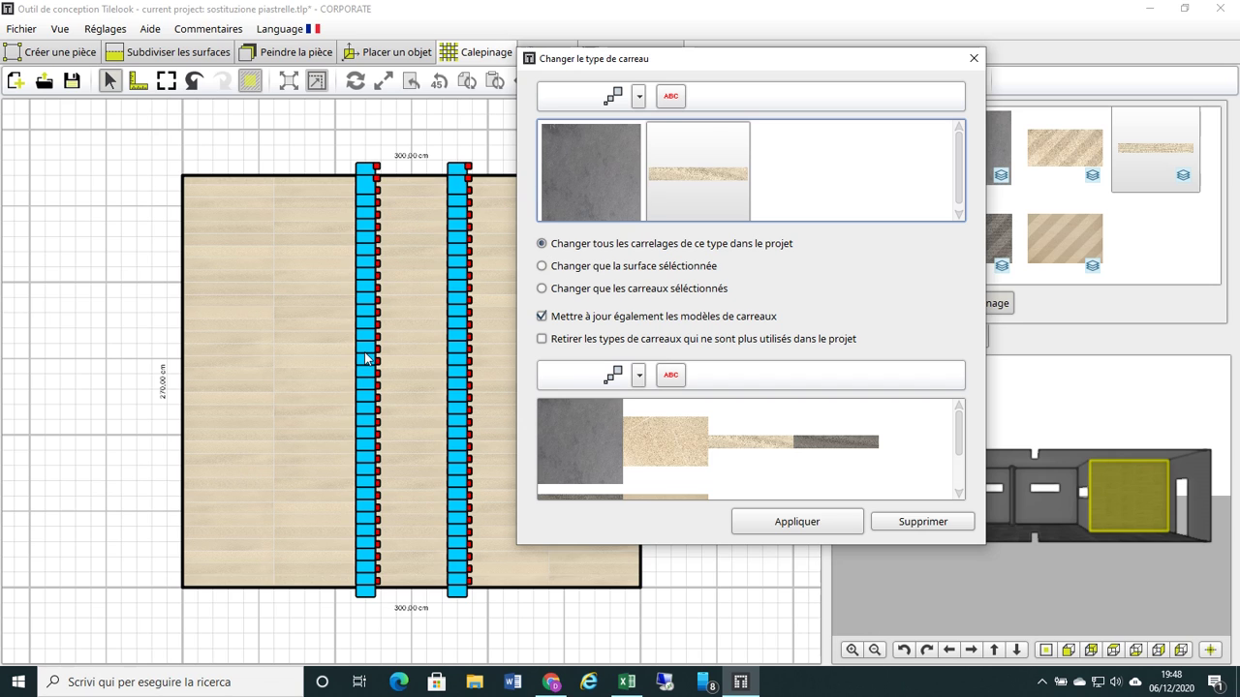
pyautogui.moveTo(744, 62); pyautogui.dragTo(851, 64)
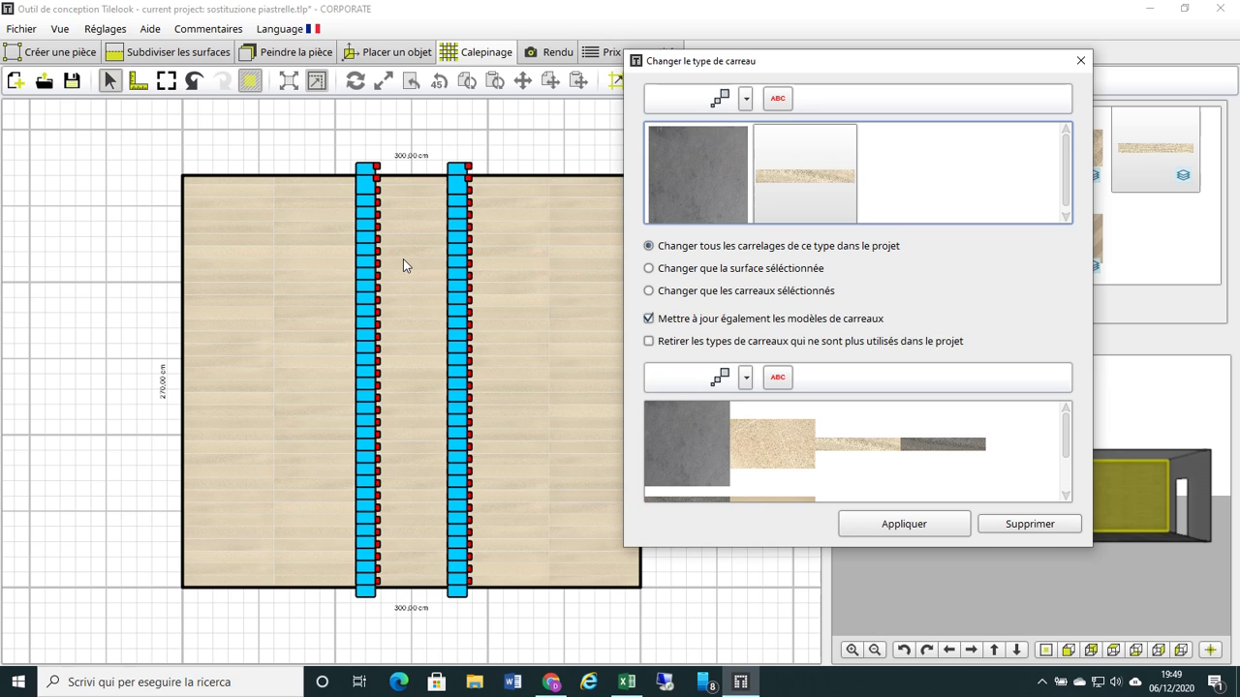
# Step: Limit the tile type change to the selected tiles and replace them with the narrow dark strip tile
pyautogui.click(649, 291)
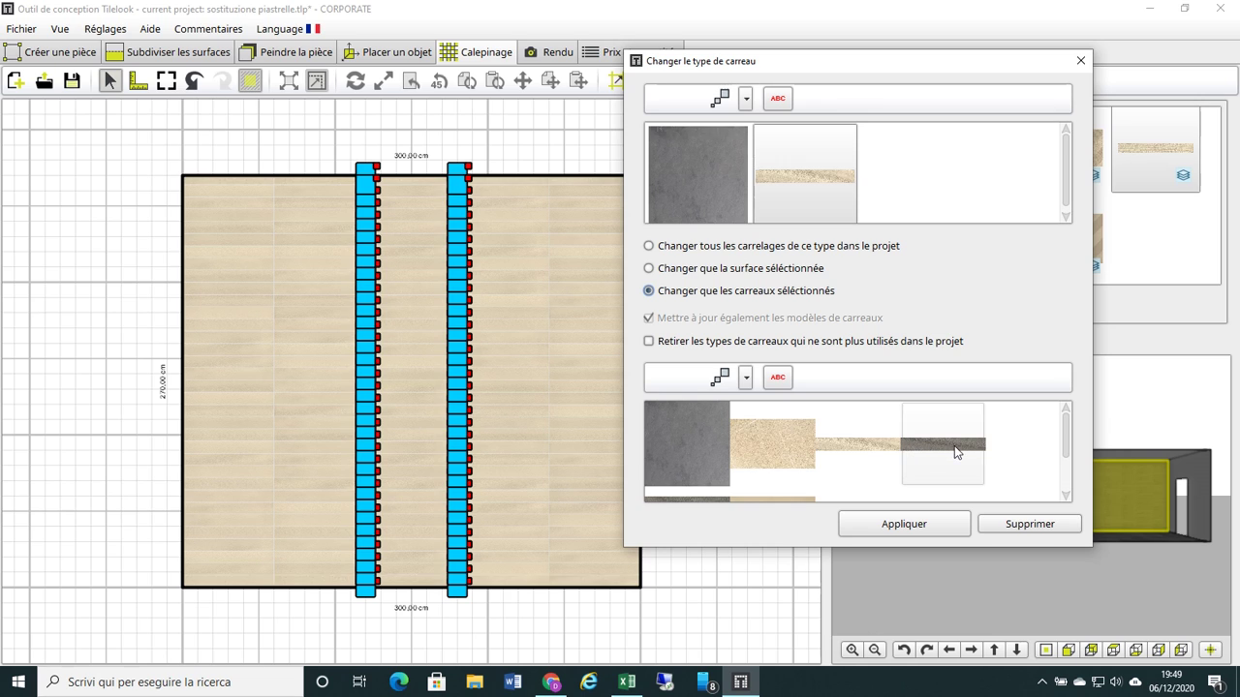
pyautogui.moveTo(1066, 441); pyautogui.dragTo(1072, 459)
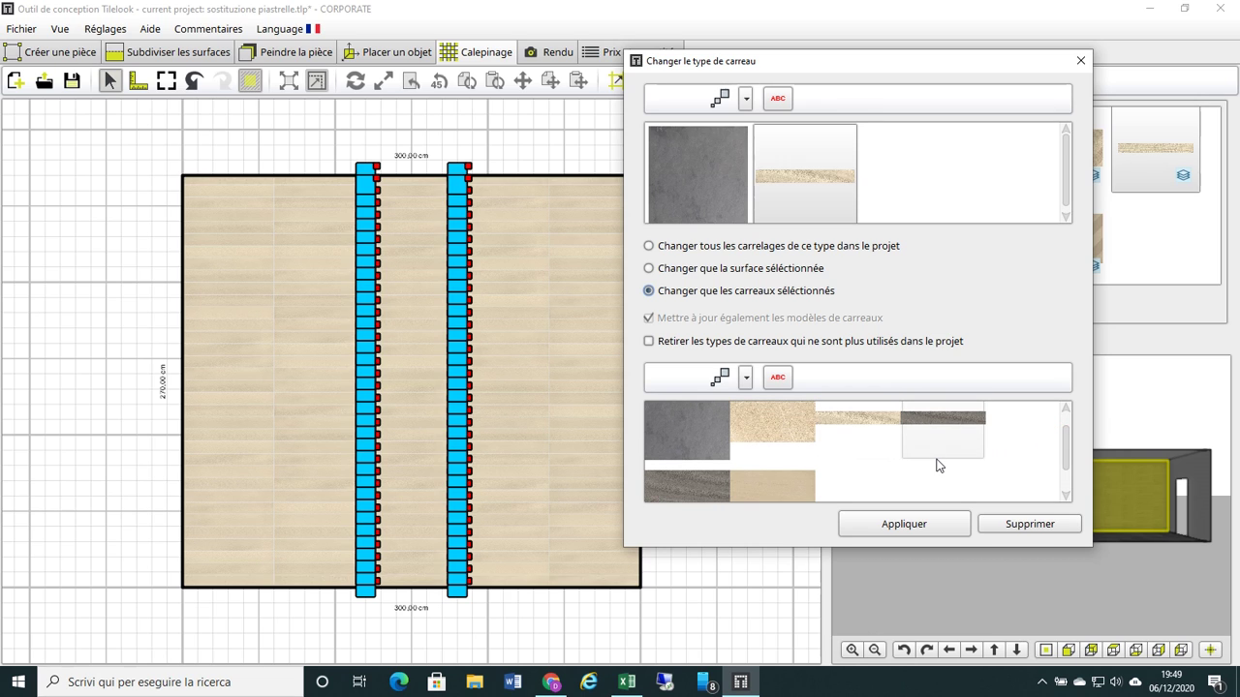
pyautogui.moveTo(937, 467)
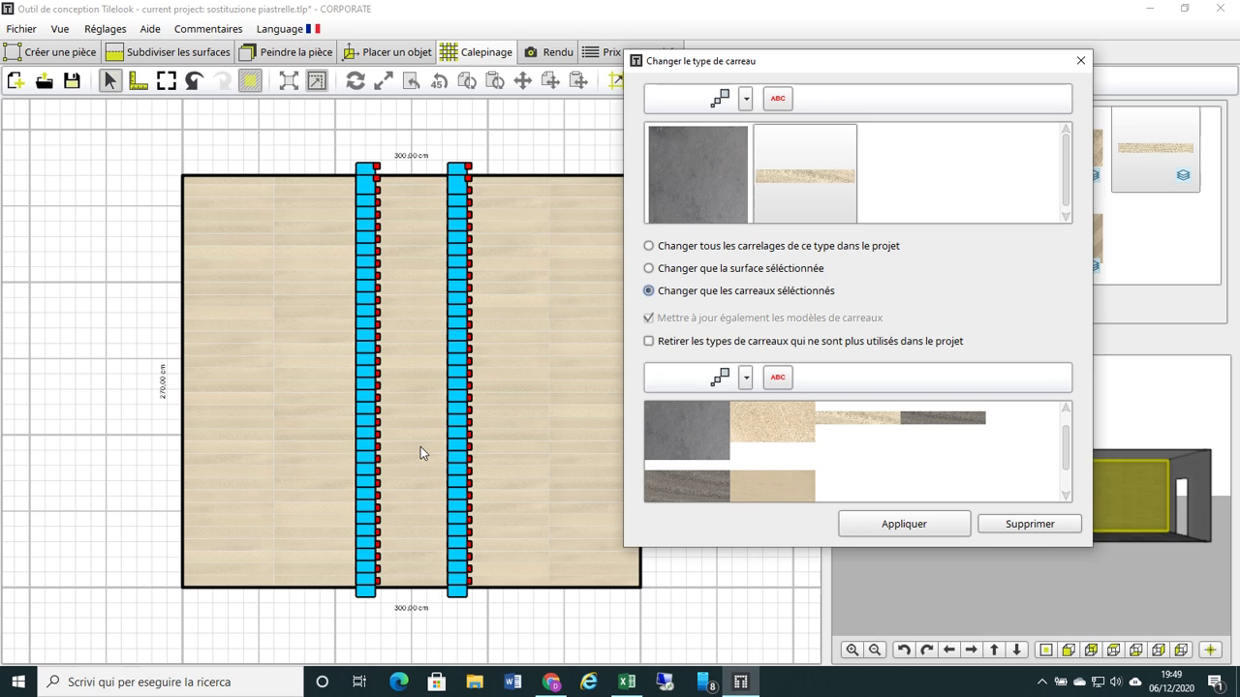
pyautogui.moveTo(922, 431)
pyautogui.click(938, 435)
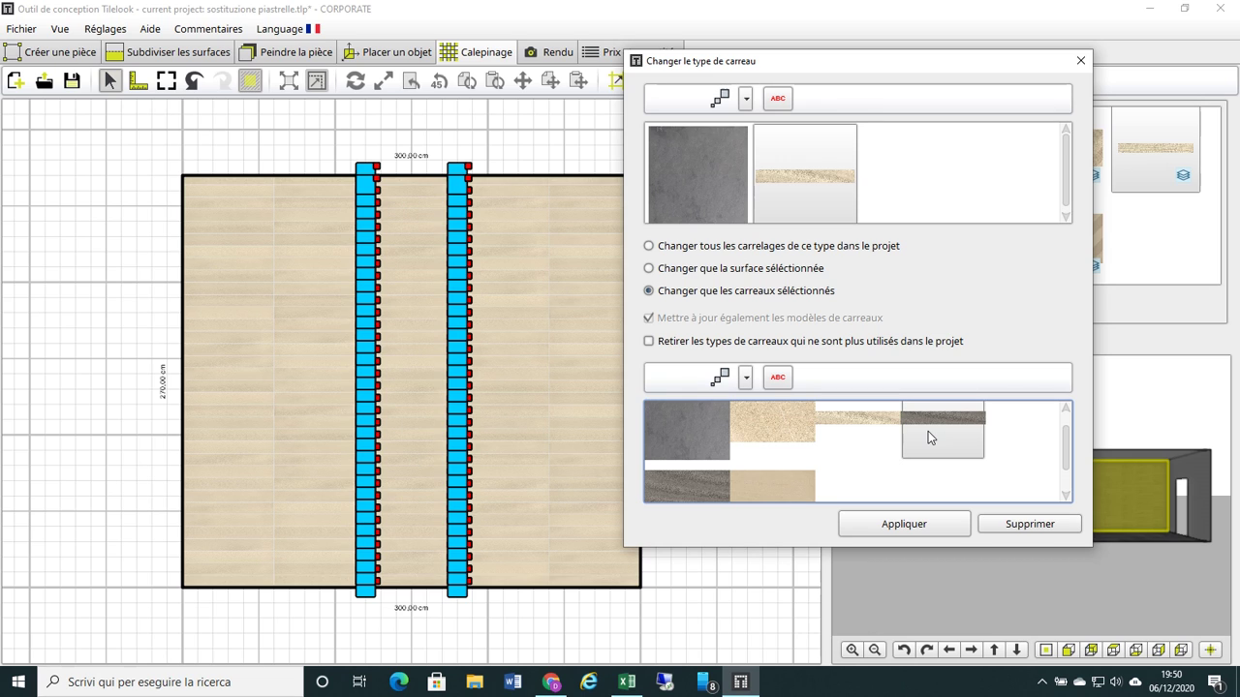
pyautogui.moveTo(929, 437)
pyautogui.click(938, 529)
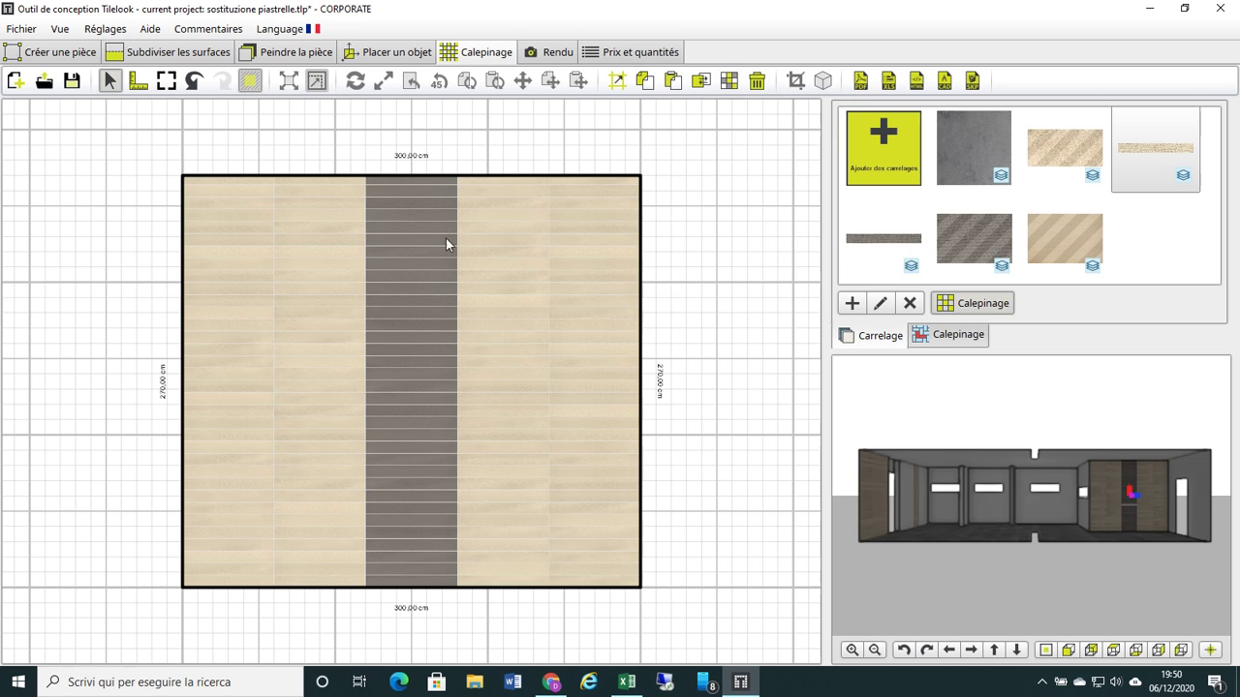
# Step: Delete all tiles from the 300 cm wall and fill it with Rayón Impala 40x60 in columns and rows, extending vertically in both directions
pyautogui.click(756, 81)
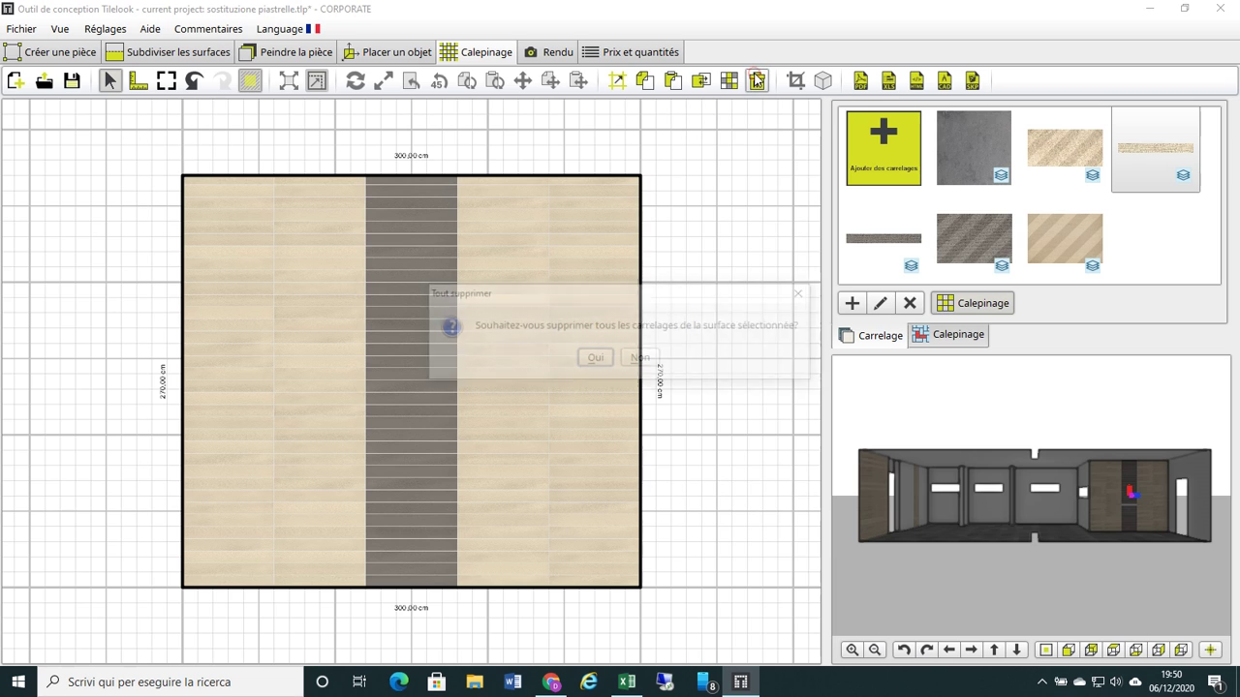
pyautogui.click(596, 359)
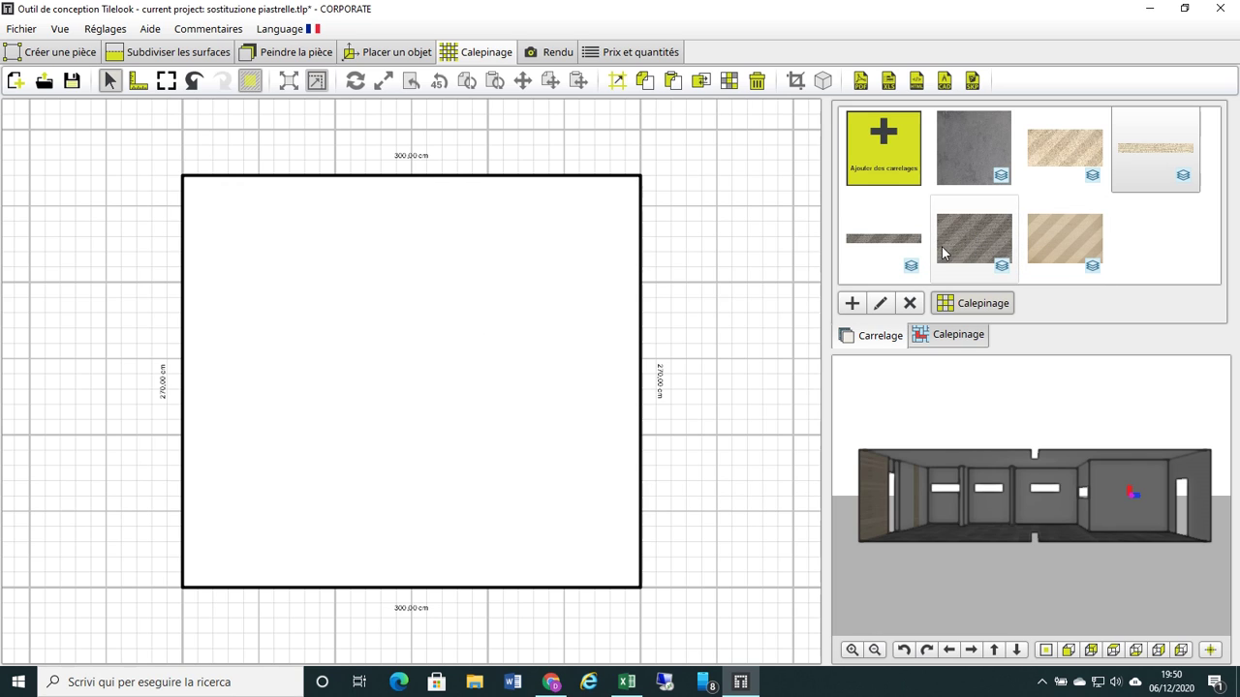
pyautogui.moveTo(958, 238); pyautogui.dragTo(451, 476)
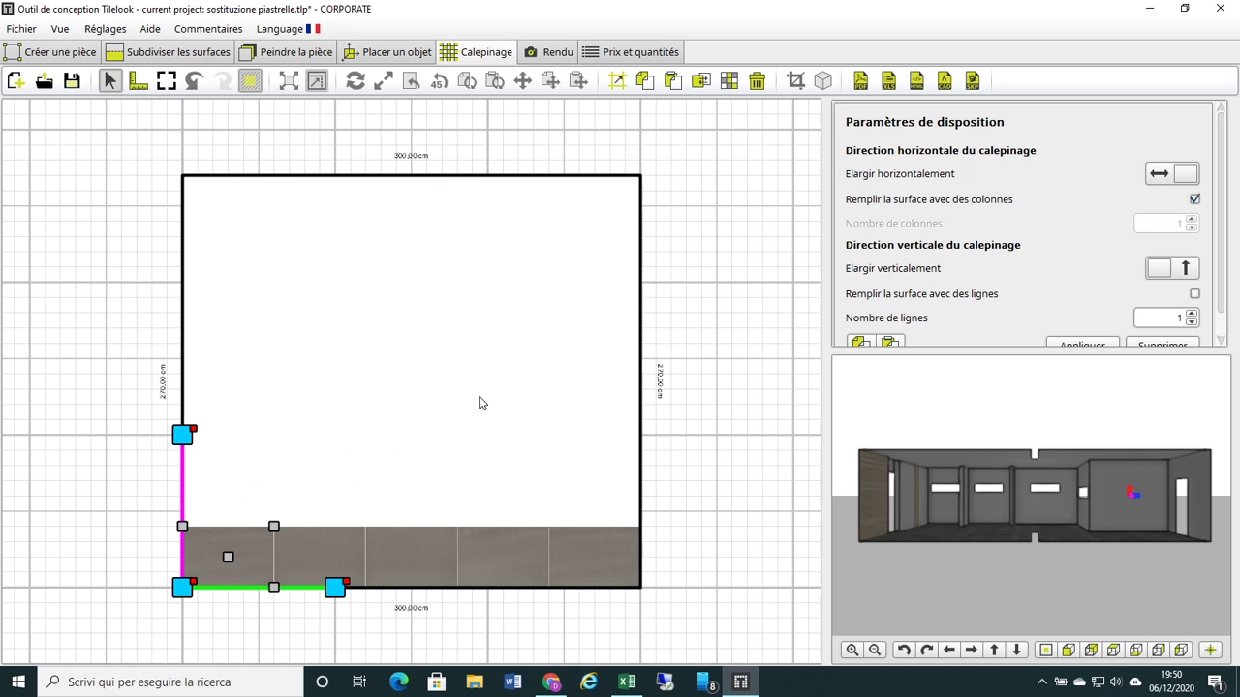
pyautogui.click(1167, 270)
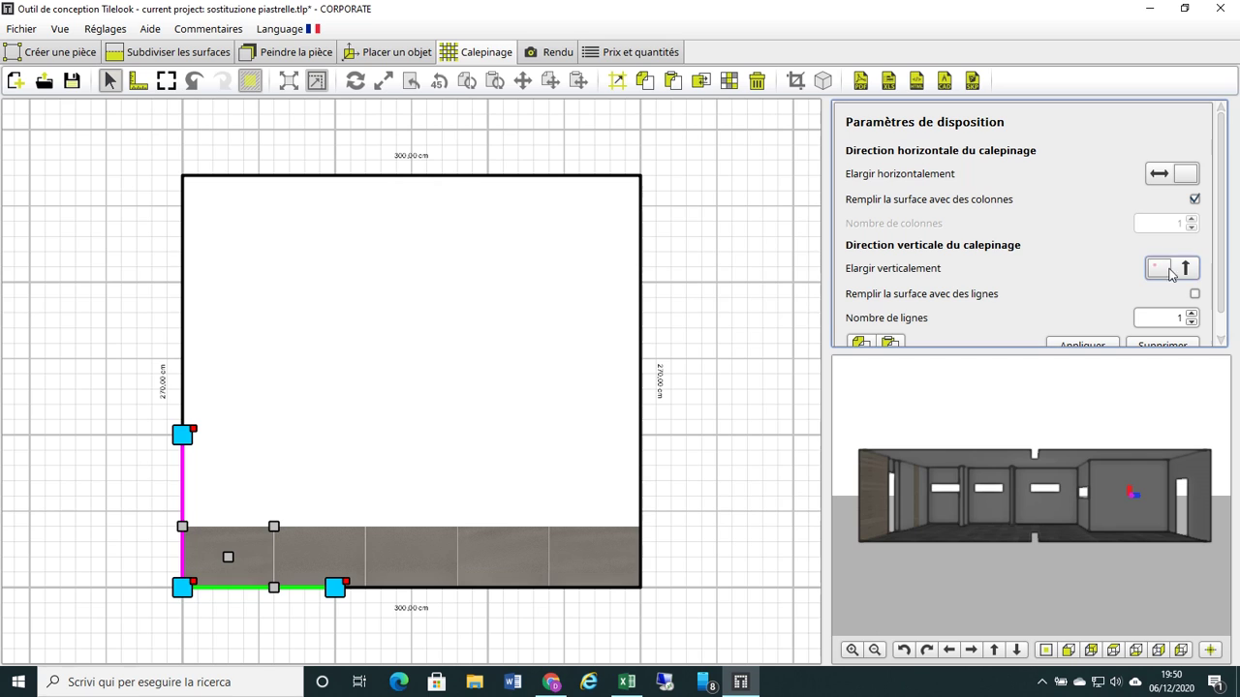
pyautogui.click(1195, 295)
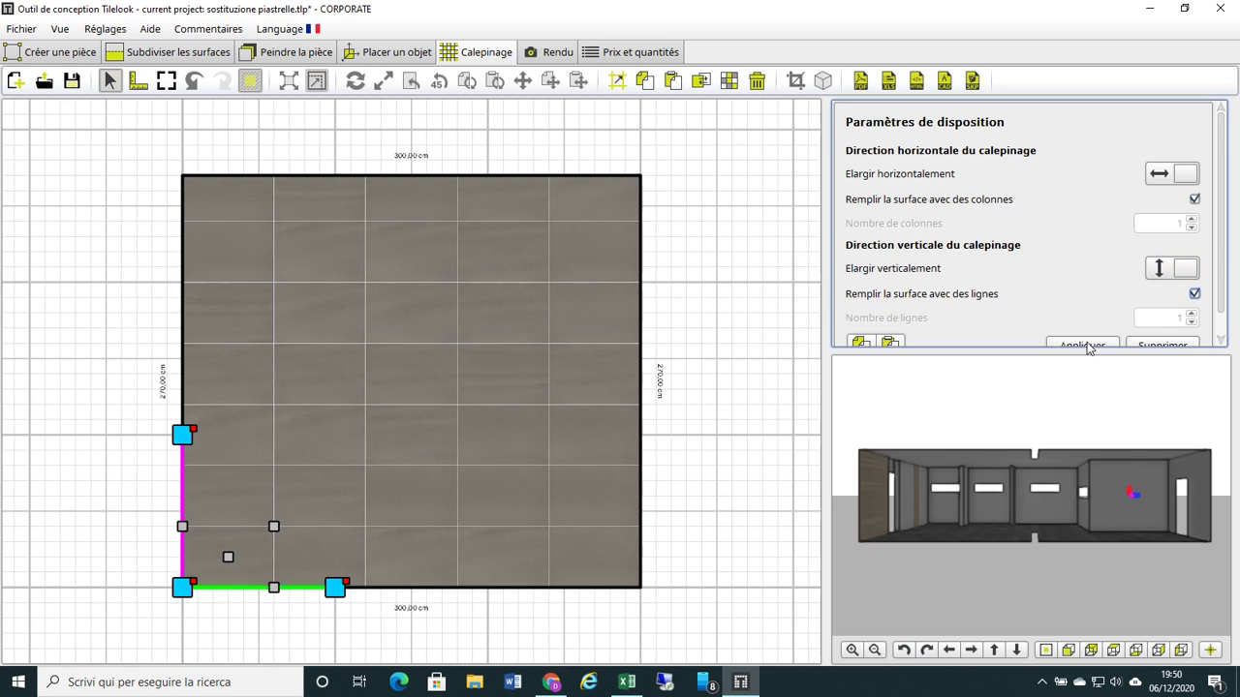
pyautogui.click(1085, 345)
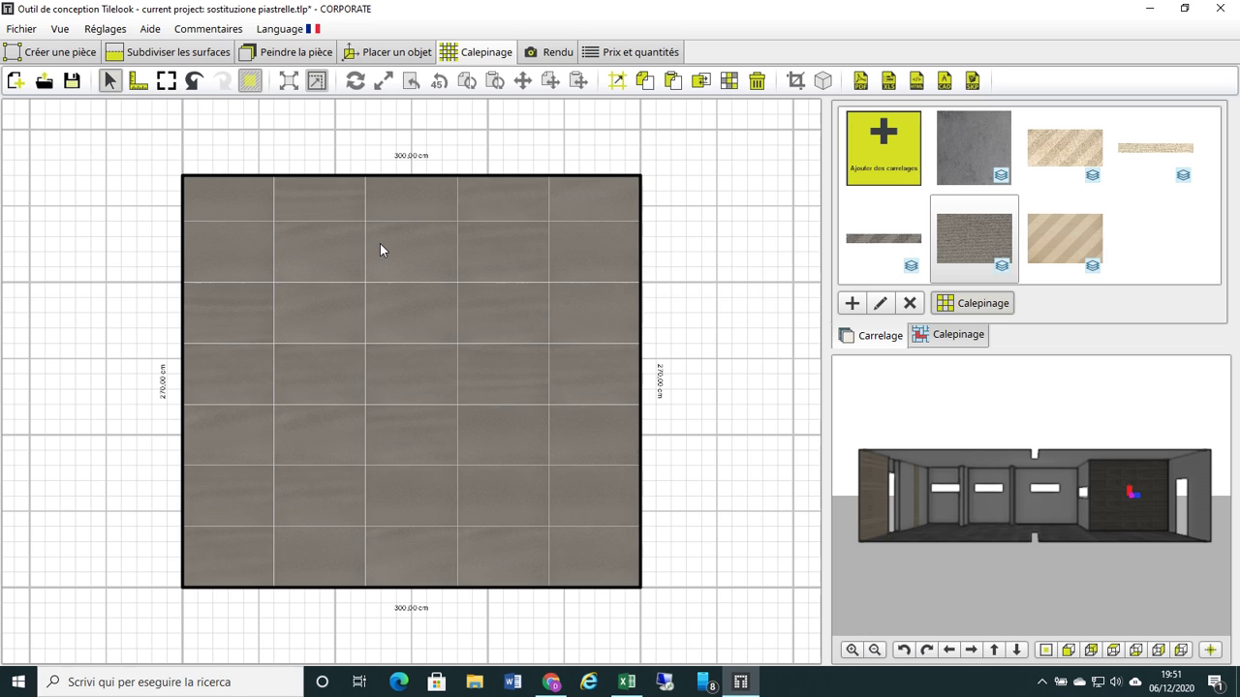
# Step: Select seven alternating dark tiles on the 300 cm wall: rows 1, 3, 5 and 7 of column two, rows 2, 4 and 6 of column four
pyautogui.moveTo(343, 158); pyautogui.dragTo(481, 380)
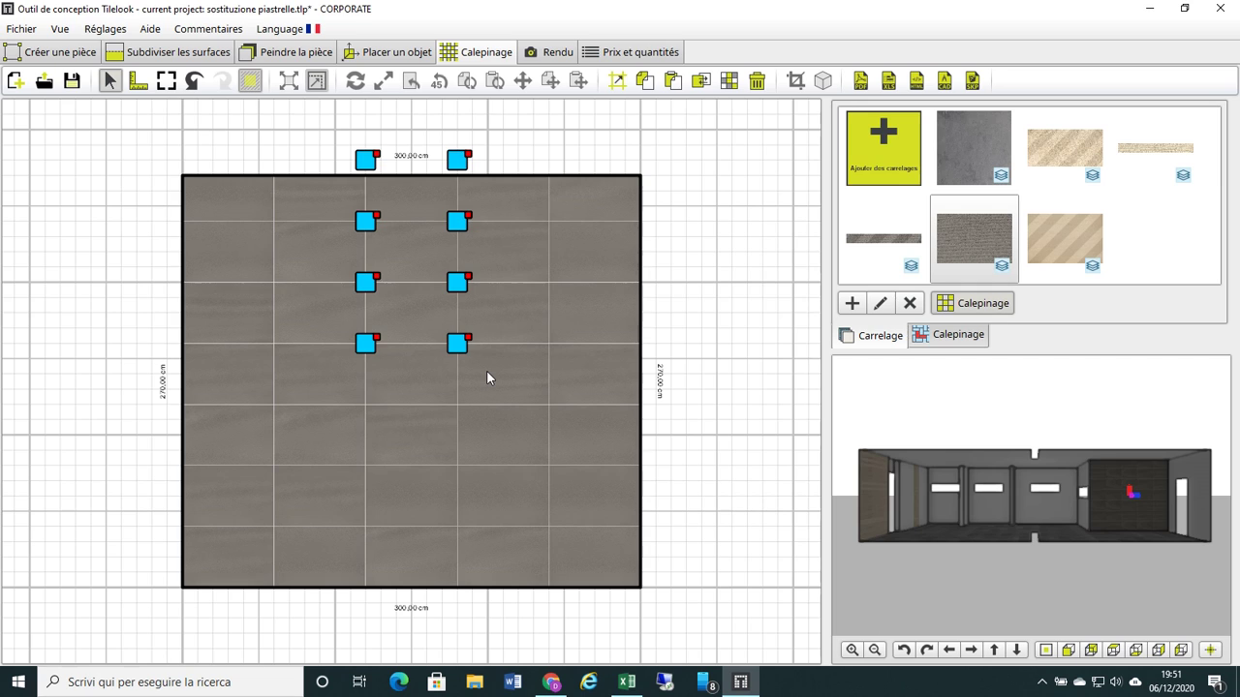
pyautogui.click(486, 371)
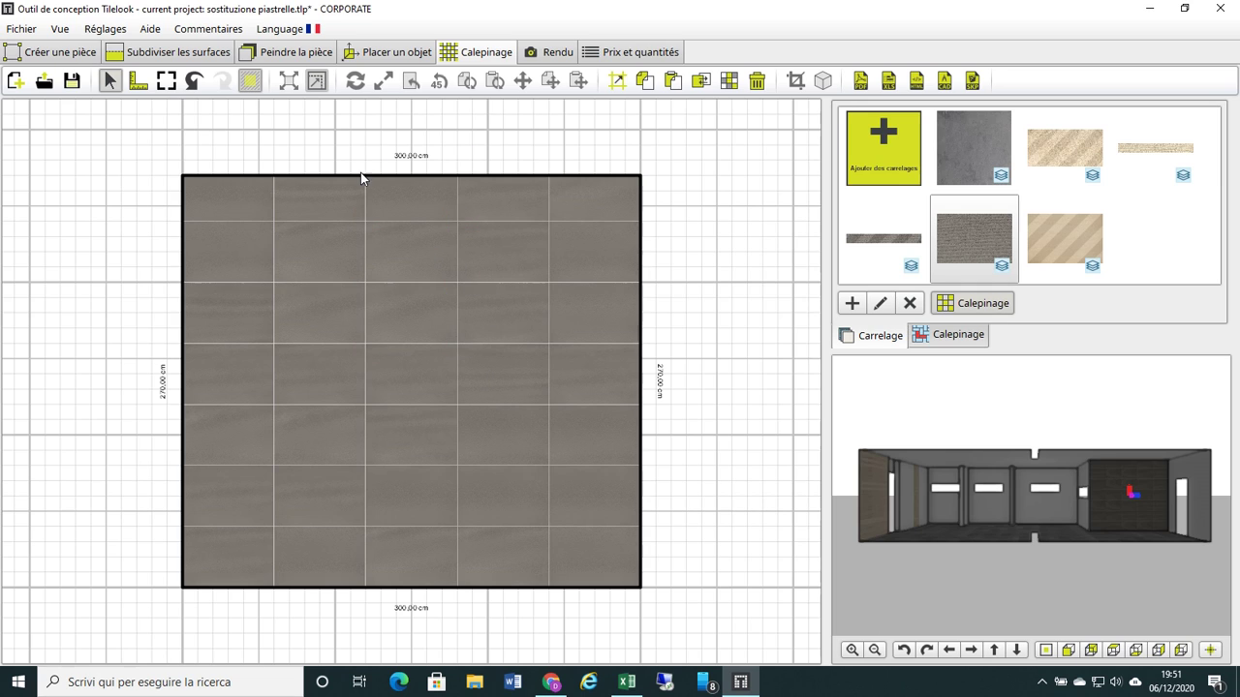
pyautogui.click(307, 194)
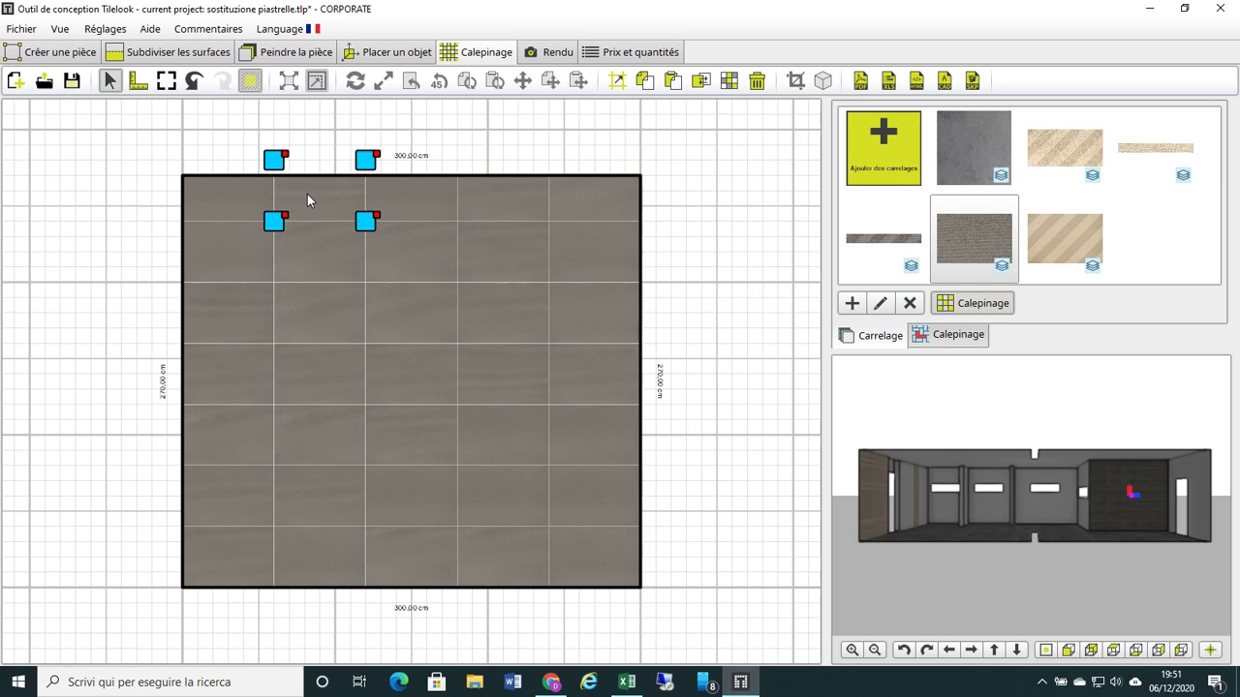
pyautogui.click(489, 268)
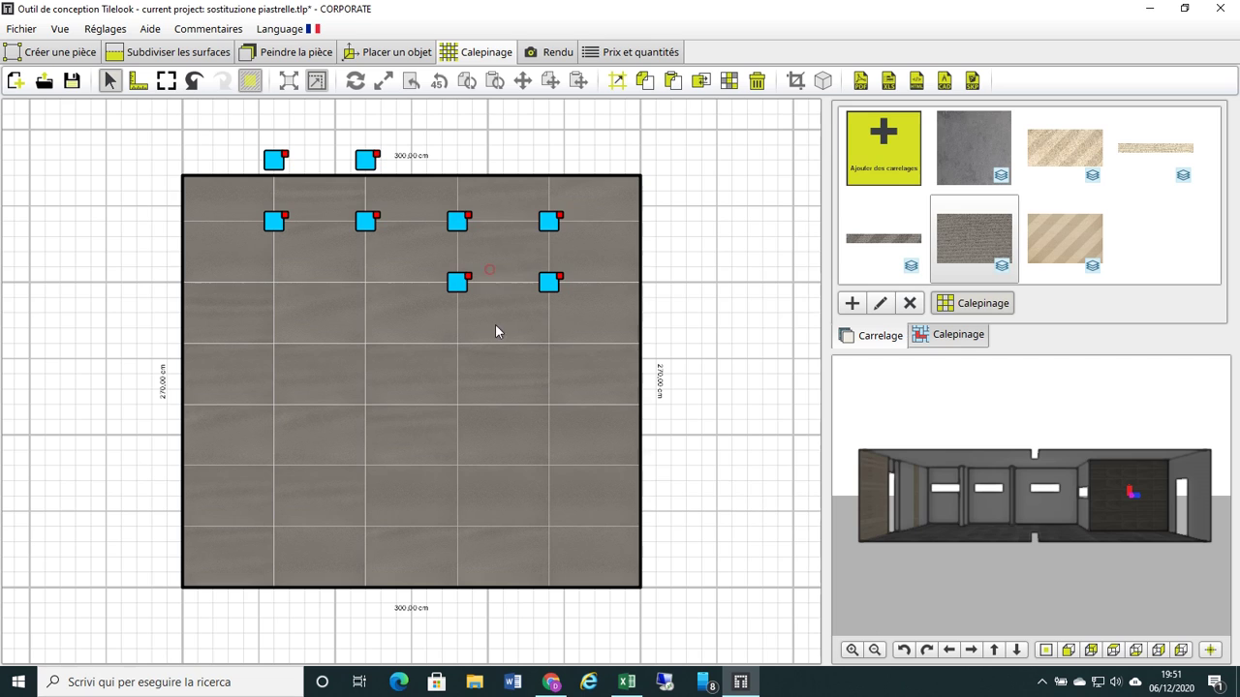
pyautogui.click(317, 314)
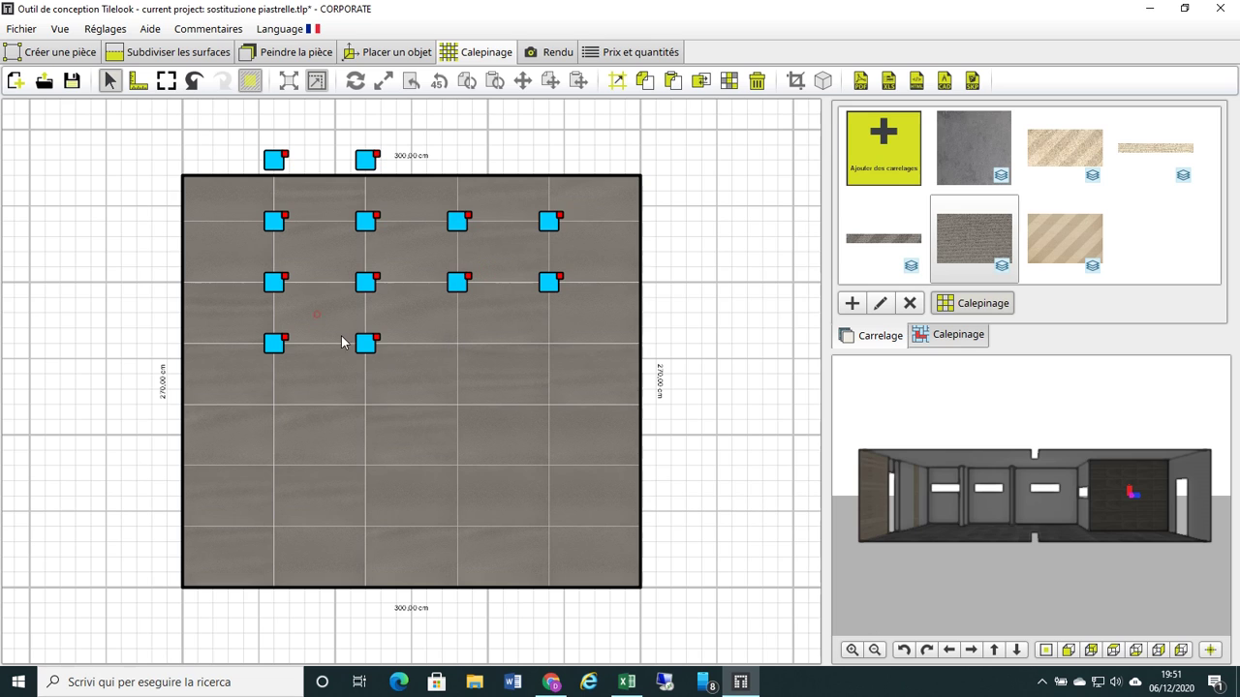
pyautogui.click(498, 376)
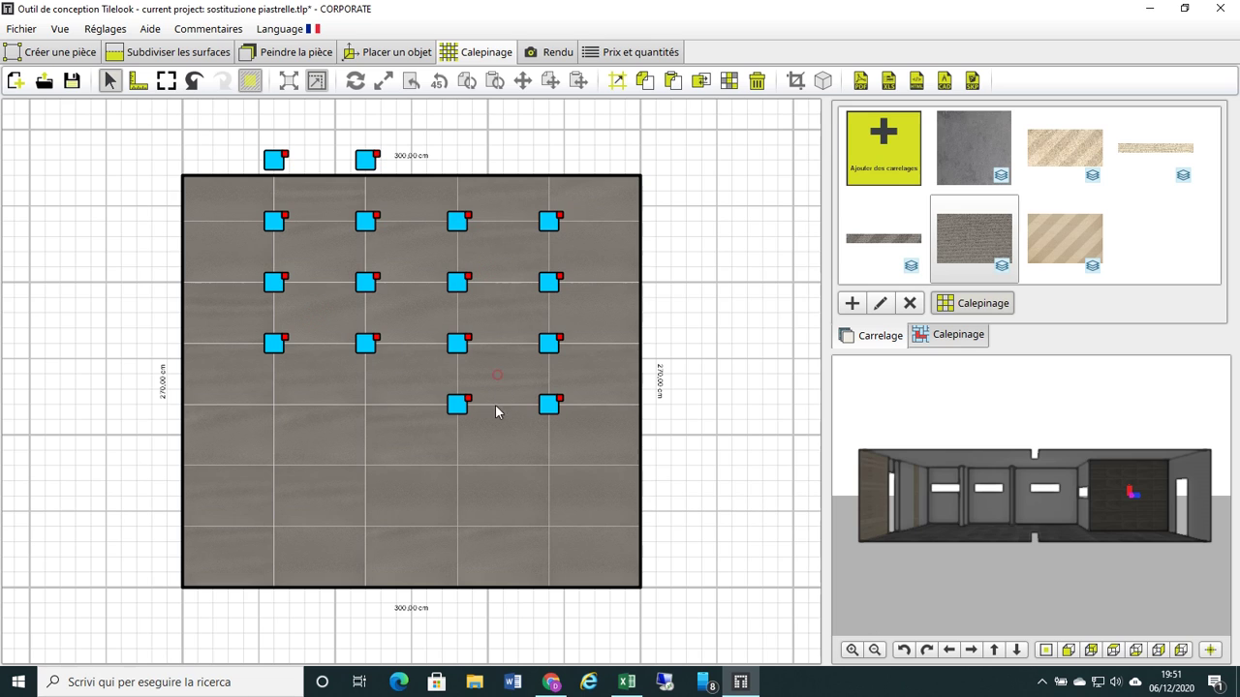
pyautogui.click(333, 438)
pyautogui.click(501, 498)
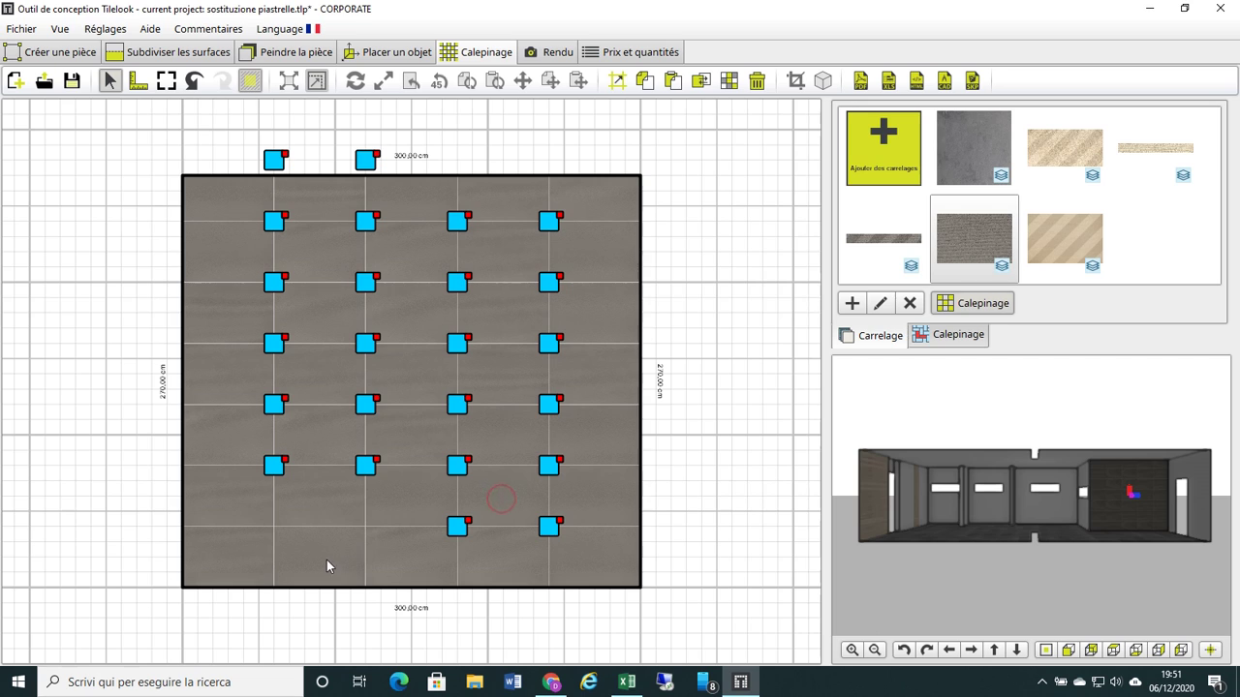
pyautogui.click(326, 560)
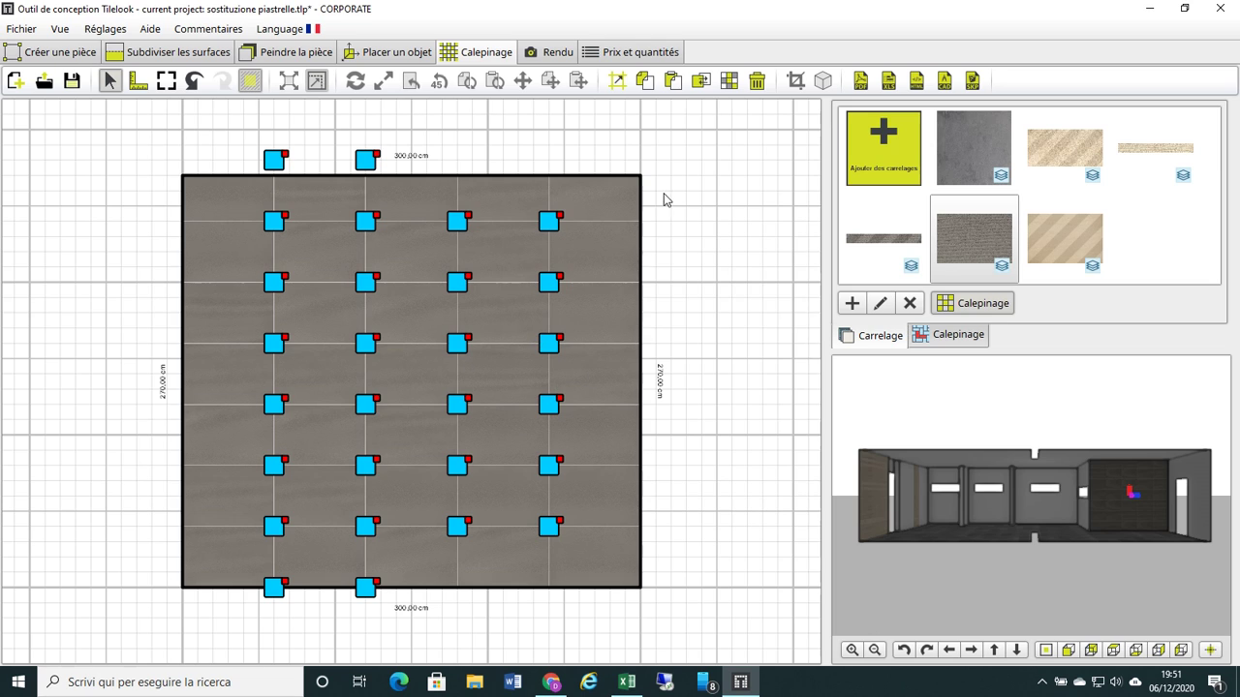
# Step: Replace the dark wood tile type with the plain light wood tile, limiting the change to the selected tiles only
pyautogui.click(699, 82)
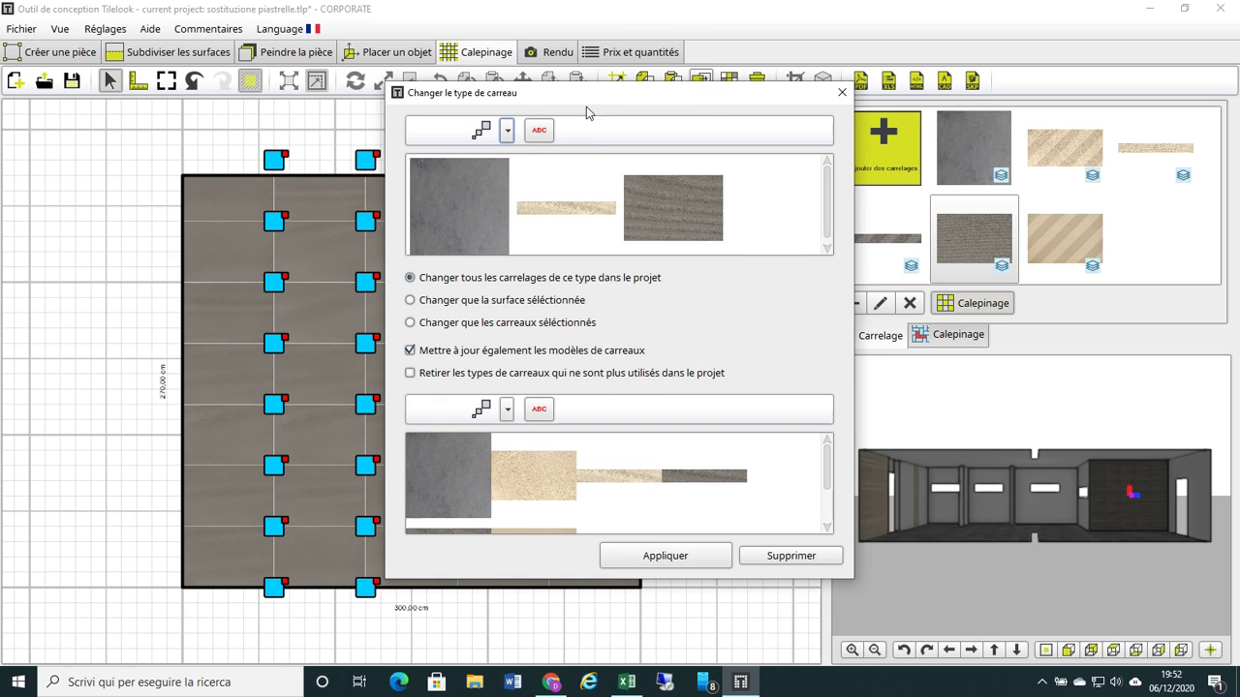
pyautogui.moveTo(597, 99); pyautogui.dragTo(697, 63)
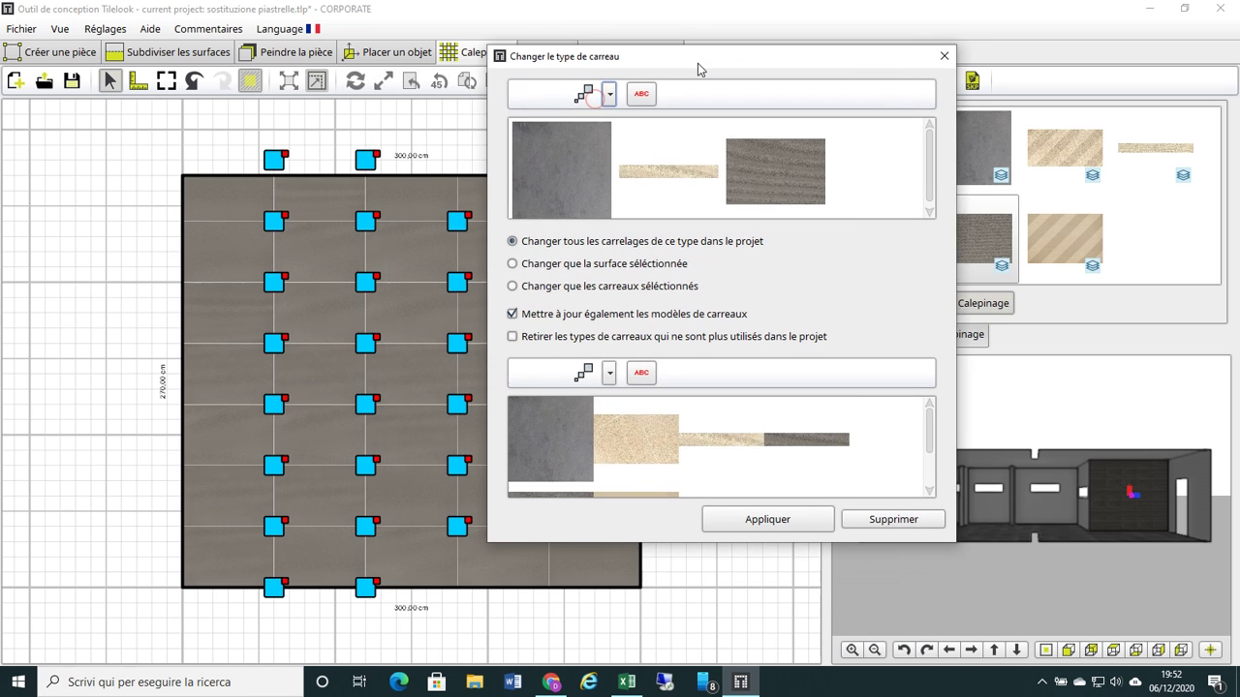
pyautogui.click(788, 142)
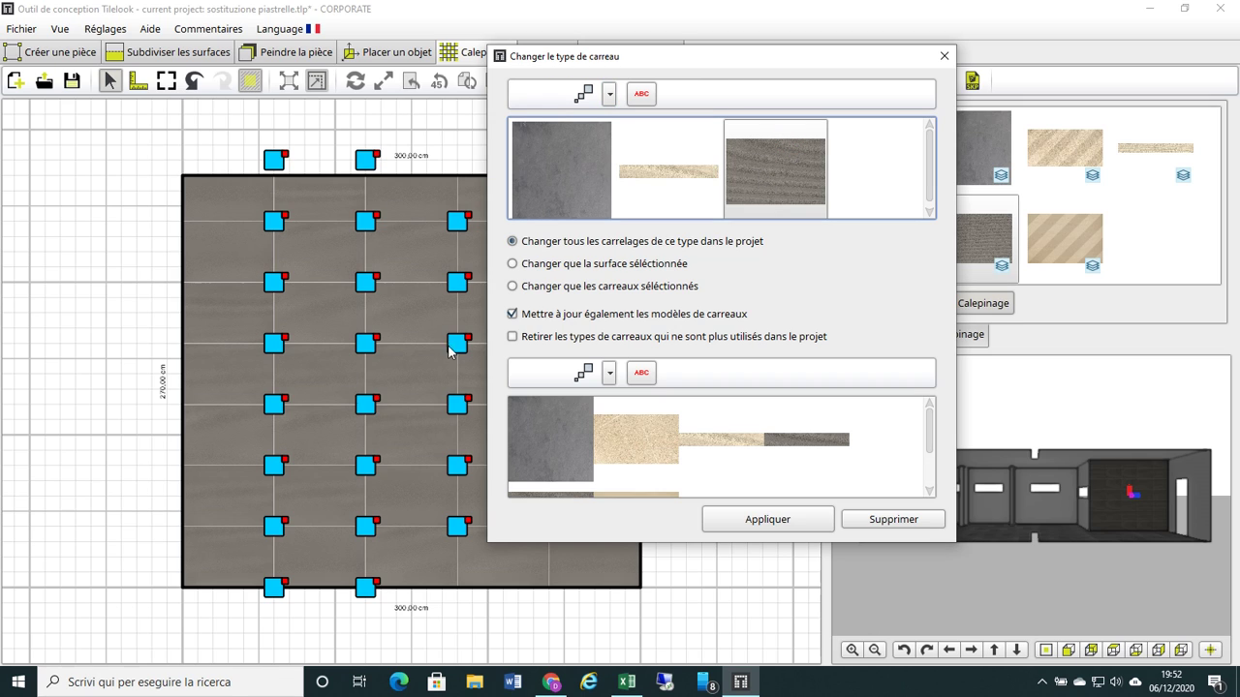
pyautogui.scroll(-3, 694, 426)
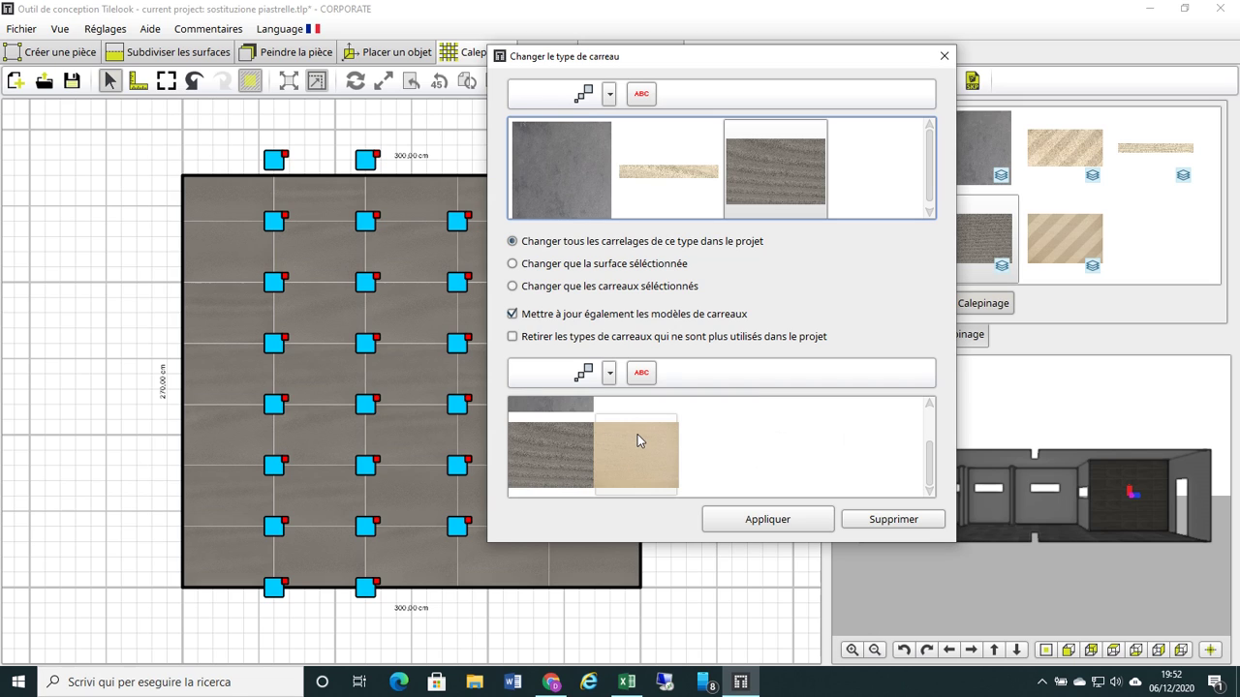
pyautogui.click(513, 289)
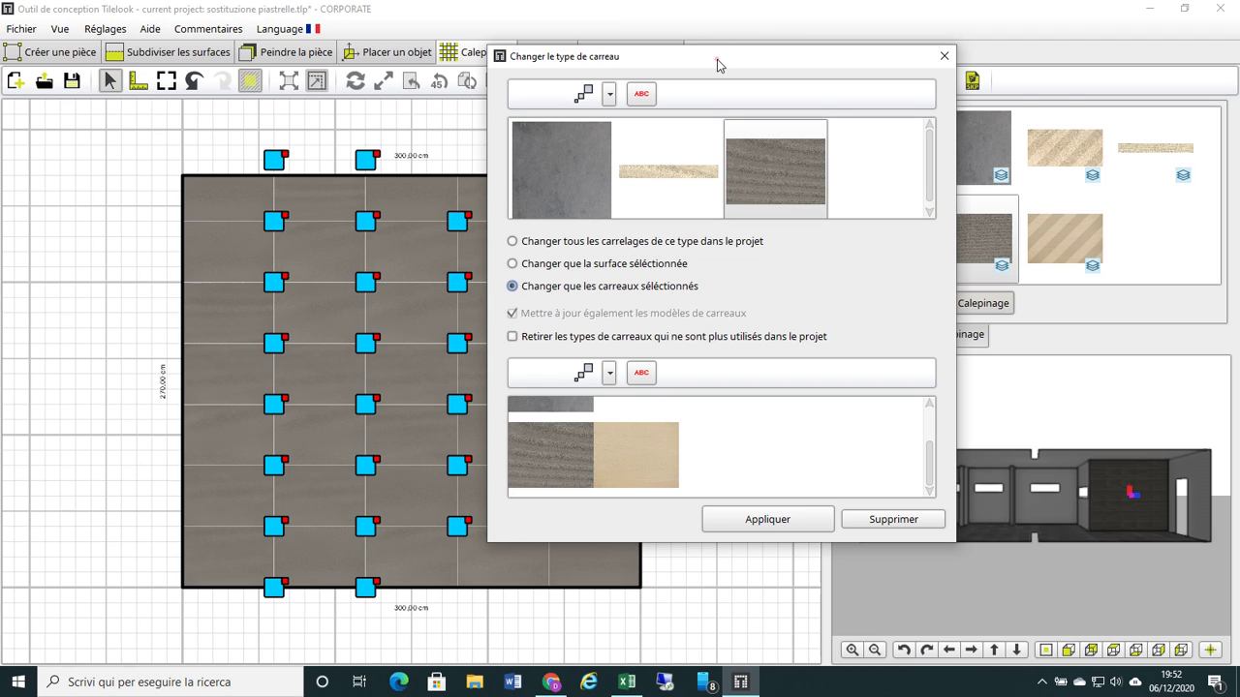
pyautogui.moveTo(717, 64); pyautogui.dragTo(823, 56)
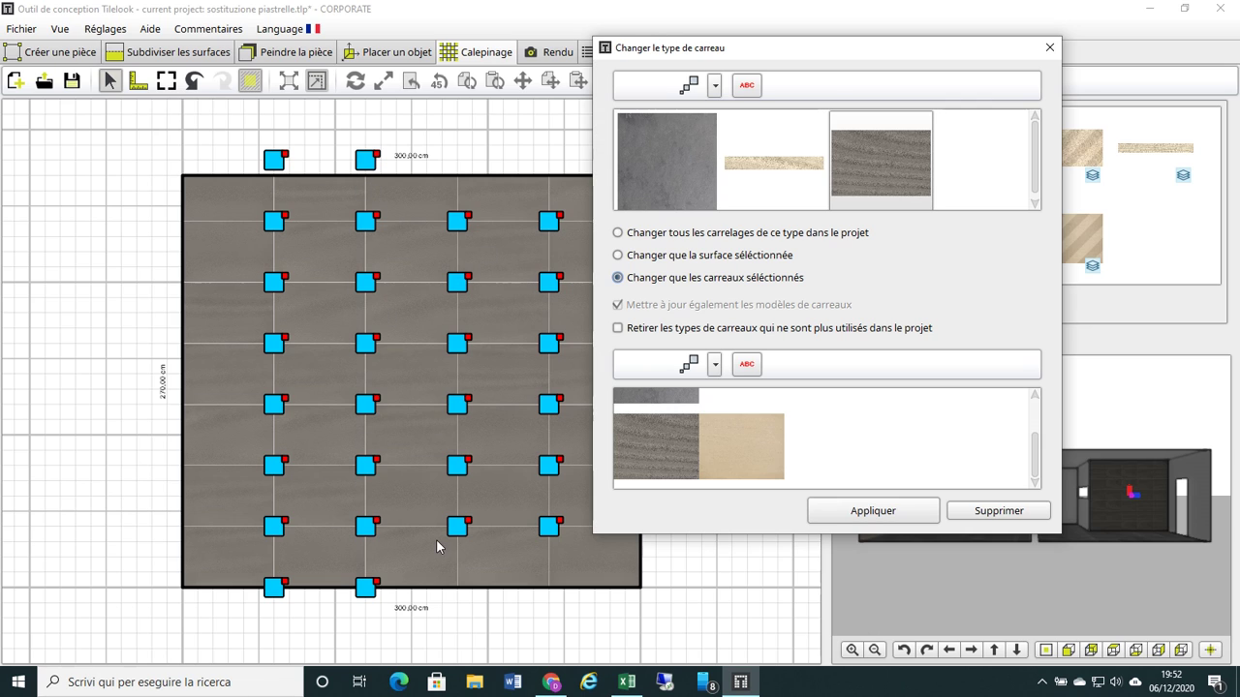
pyautogui.click(765, 447)
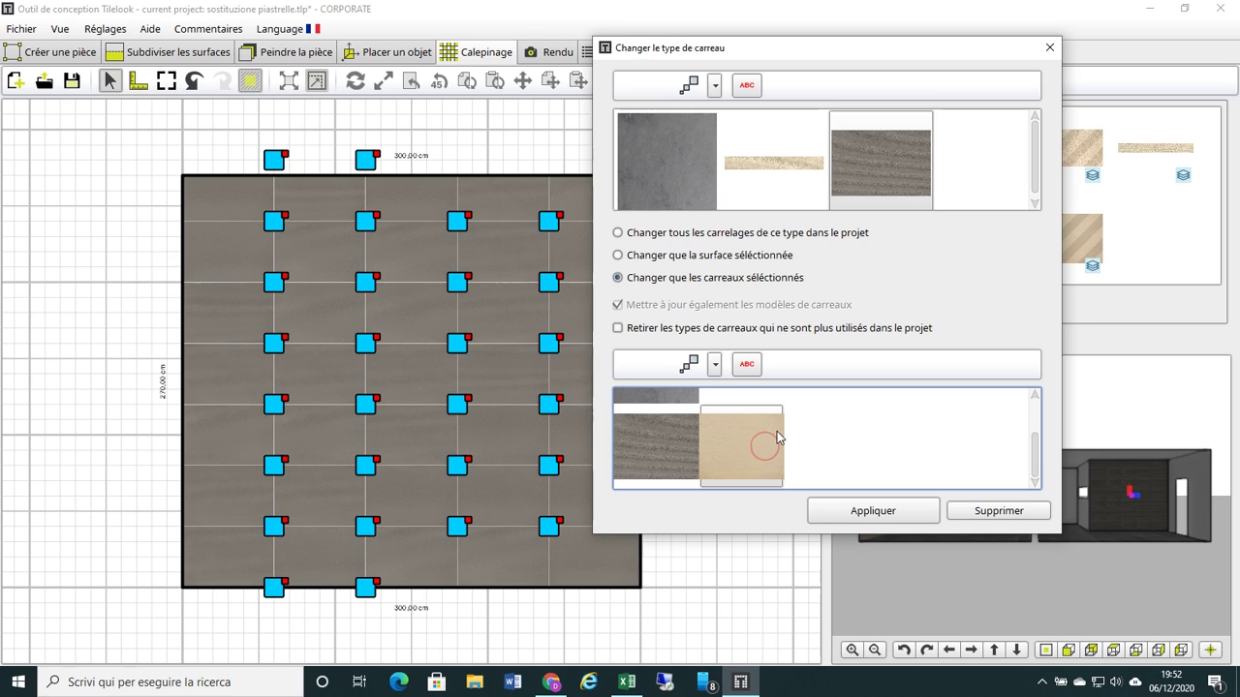
pyautogui.click(928, 519)
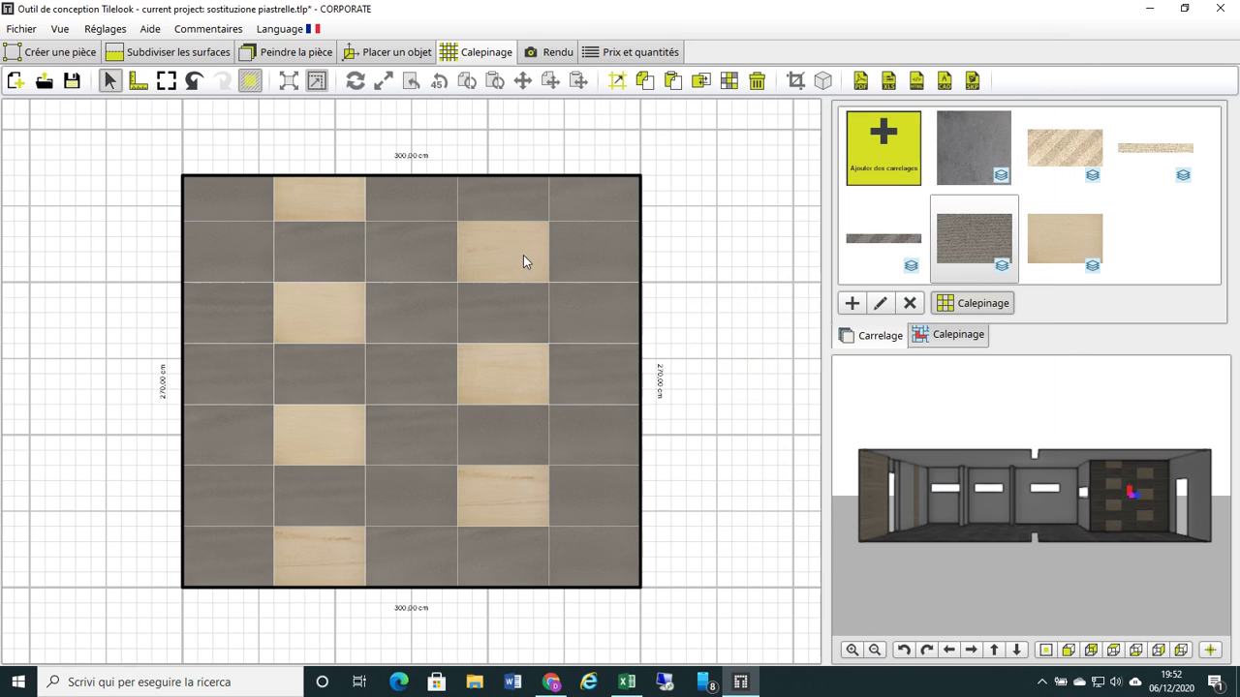